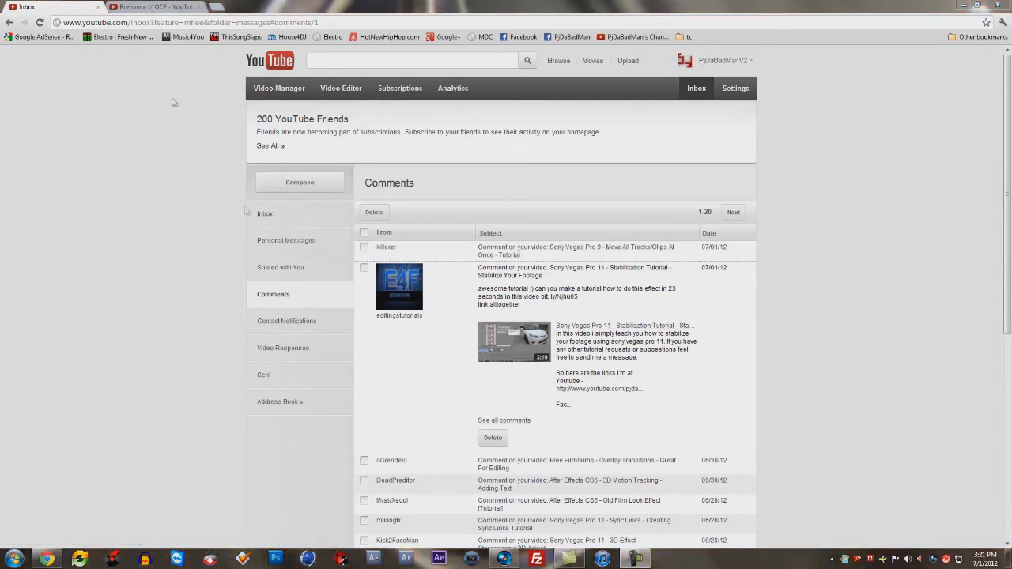
- Switch to the Romance // OCE video, then play, pause and resume it
left_click(184, 7)
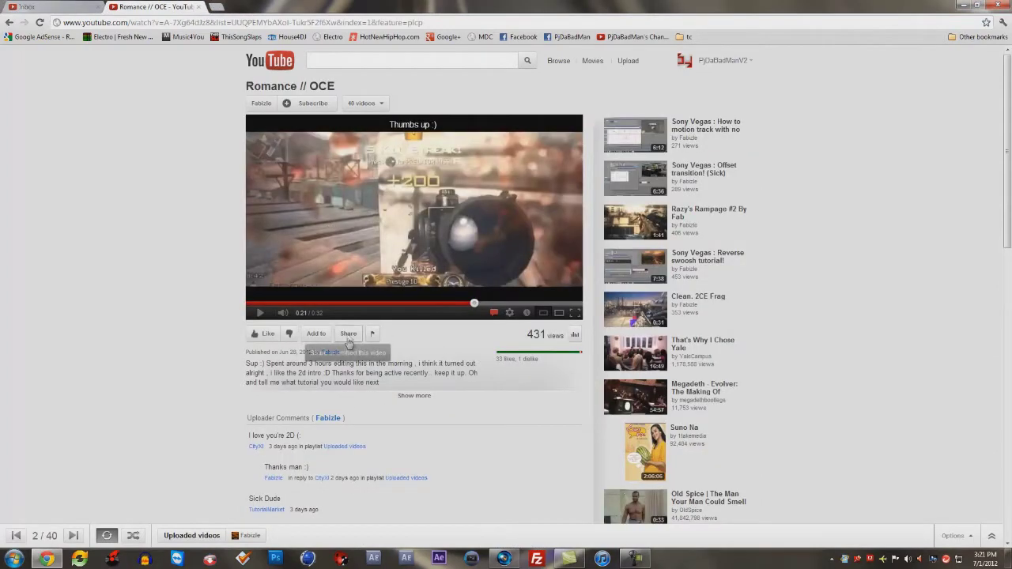
mouse_move(282, 314)
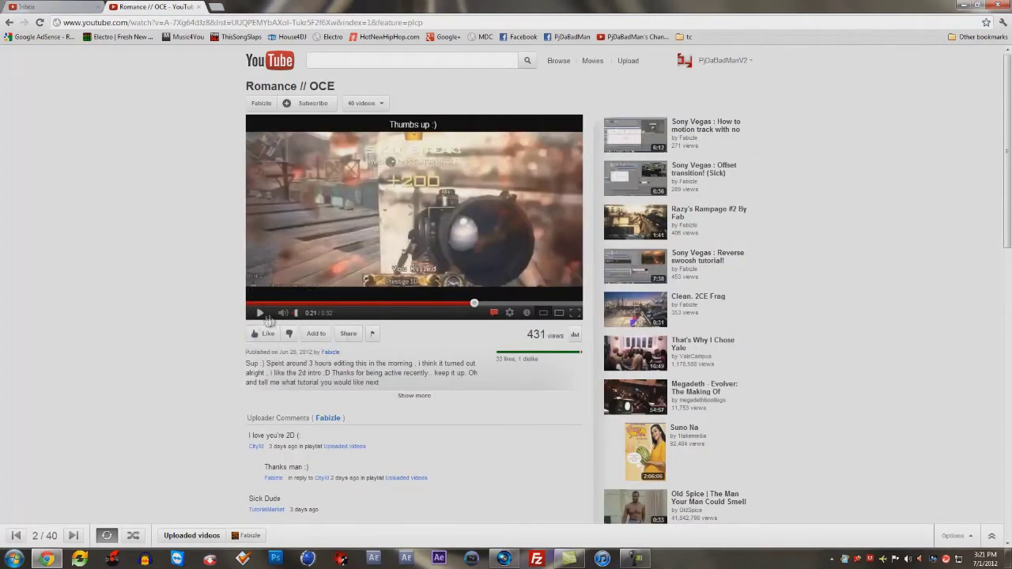
left_click(261, 314)
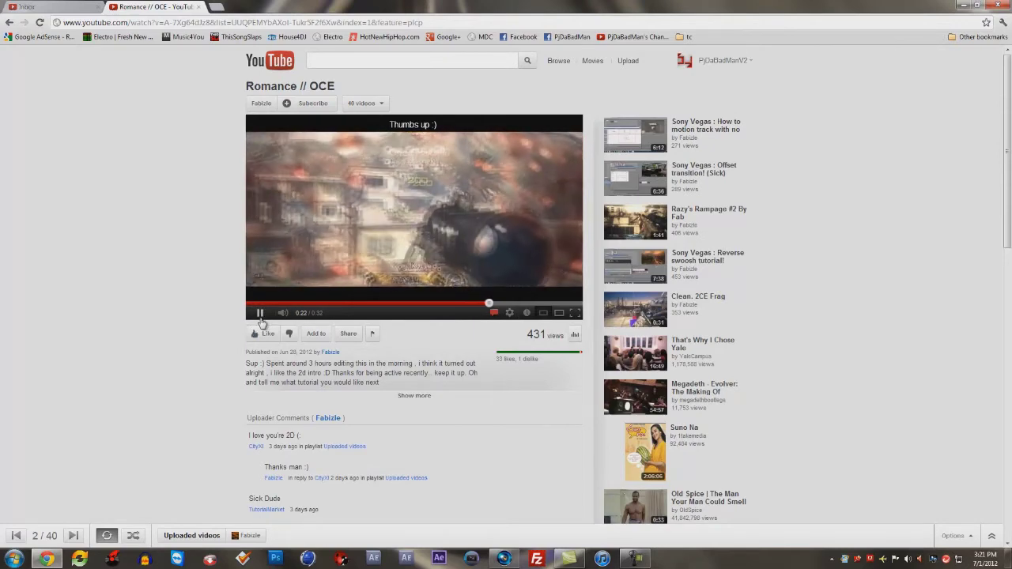
left_click(261, 321)
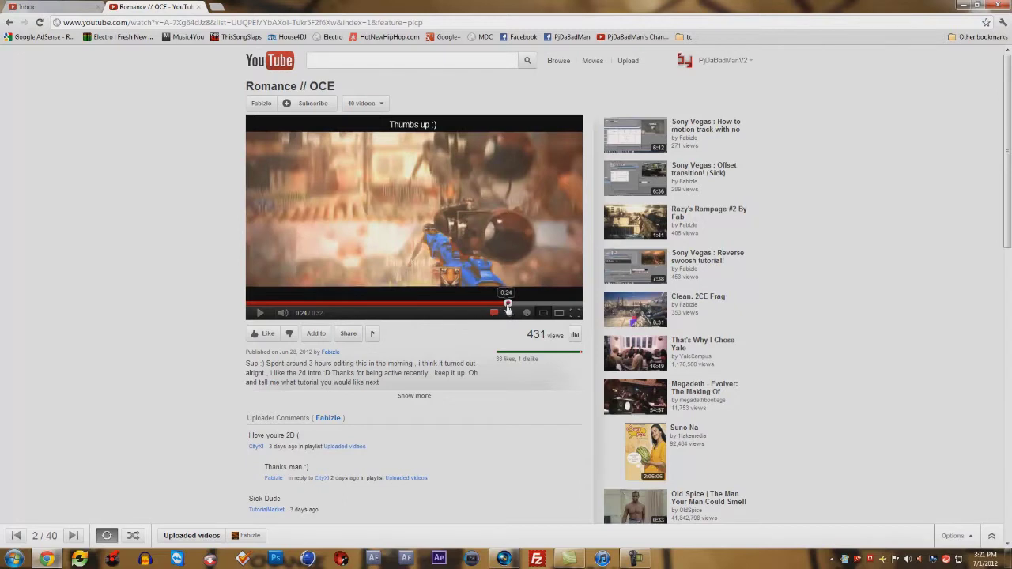
left_click(504, 303)
left_click(260, 313)
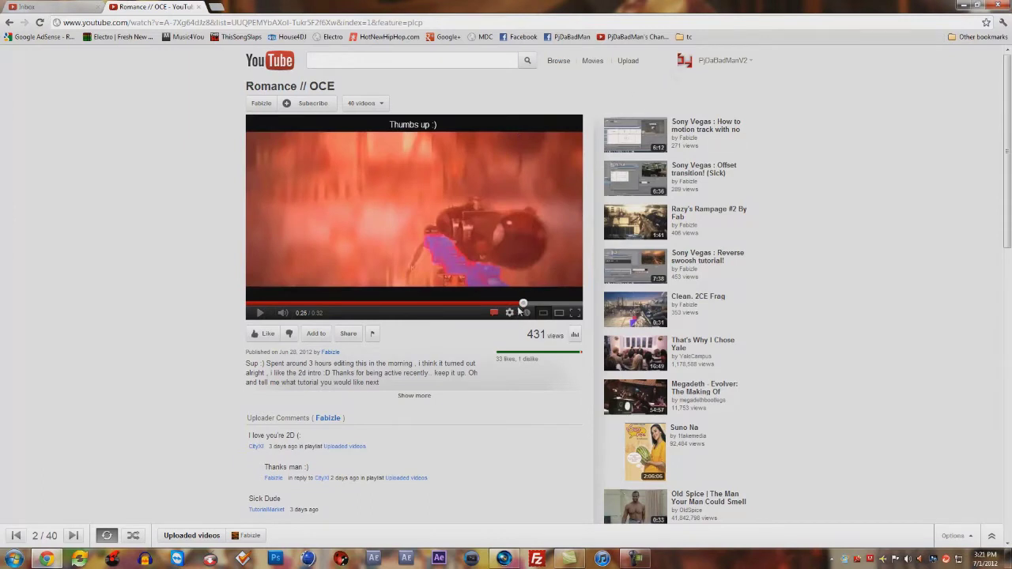
- Seek the video back to about 0:23, replay to 0:26, then close the tab and Chrome
left_click_drag(516, 306, 509, 305)
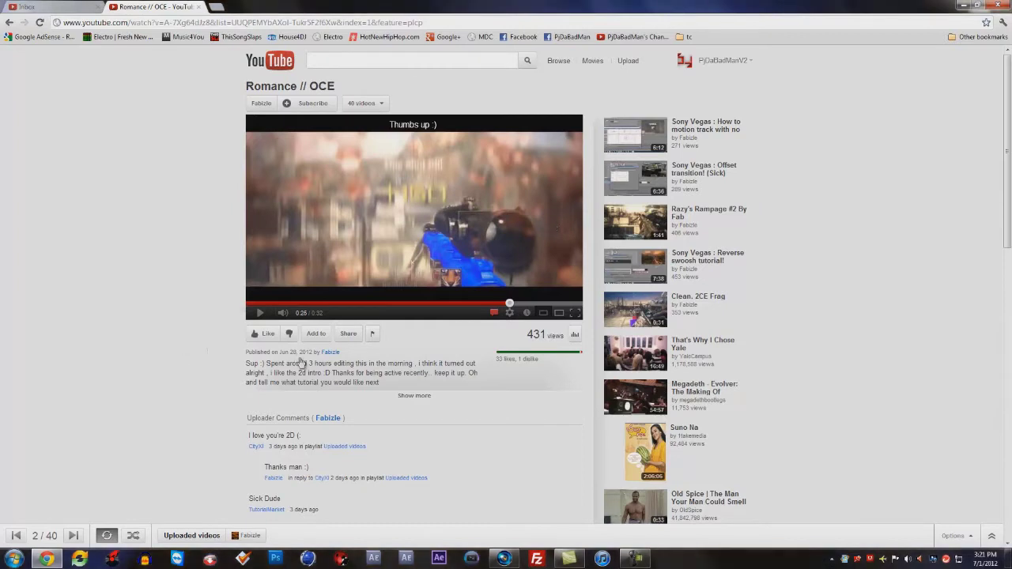
left_click(494, 304)
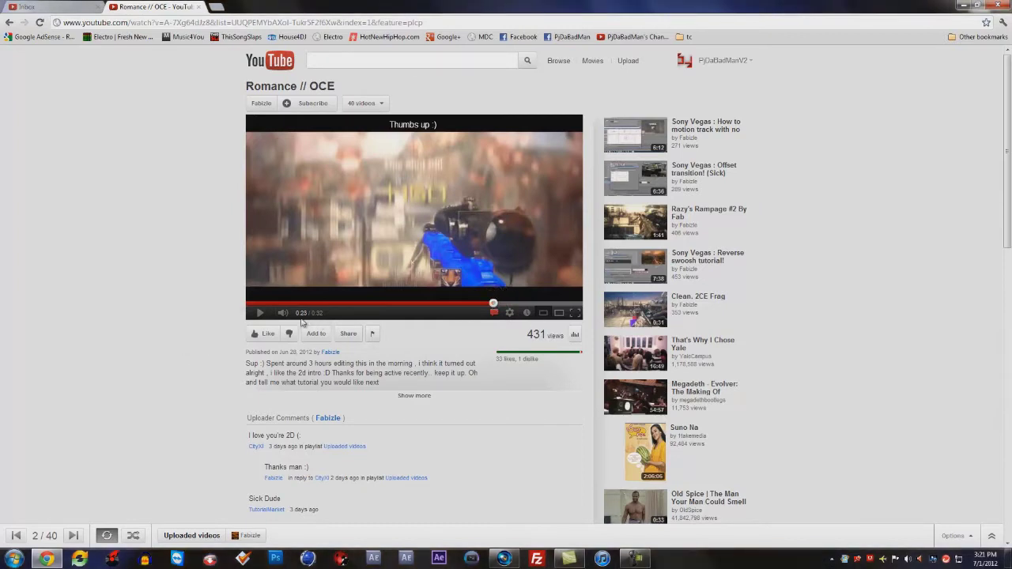
left_click(259, 313)
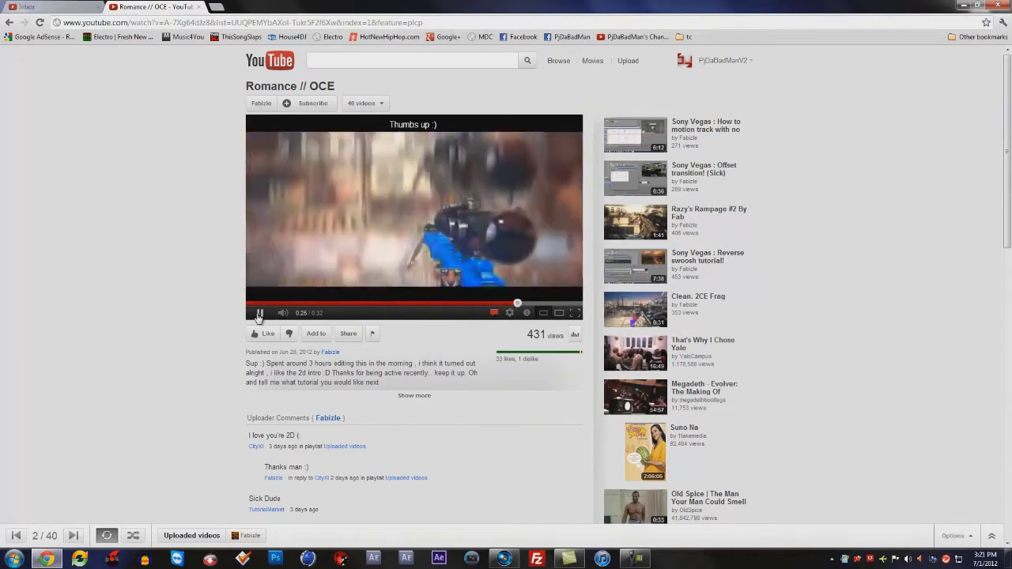
left_click(259, 313)
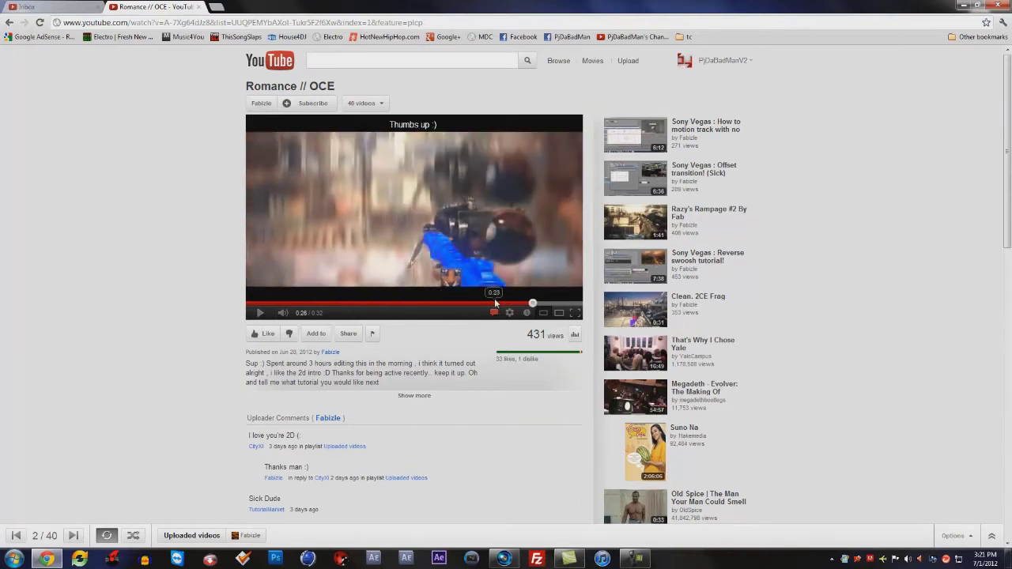
left_click(199, 6)
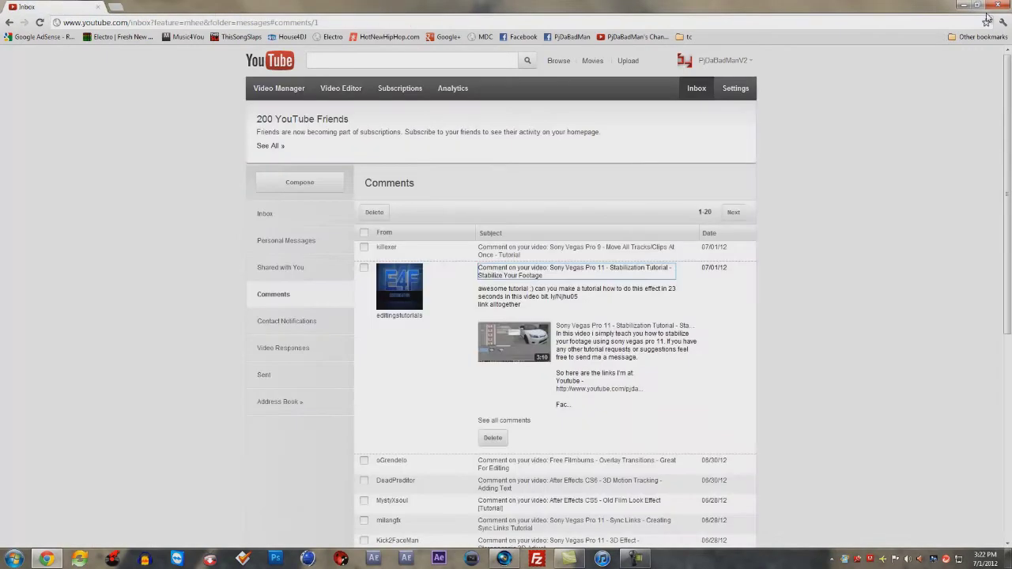
left_click(1001, 5)
- Restore Vegas Pro and preview the photo clip from its start
left_click(635, 559)
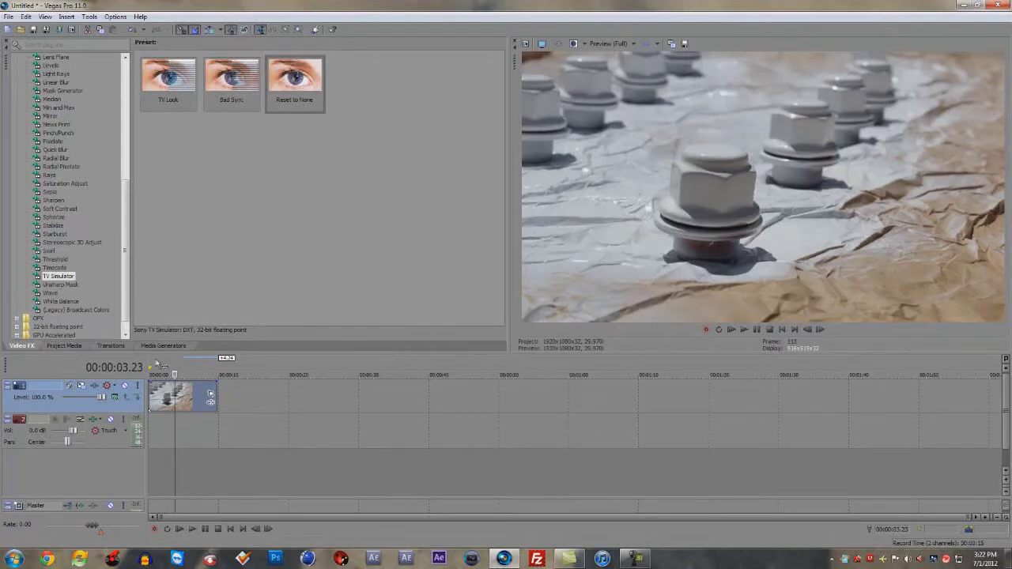
left_click_drag(158, 364, 208, 369)
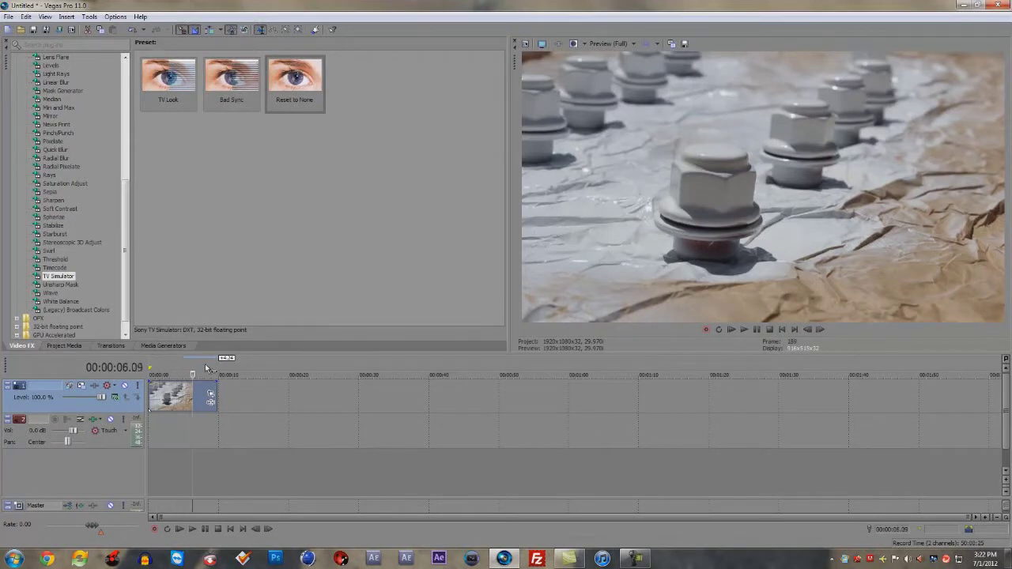
left_click(150, 364)
key("space")
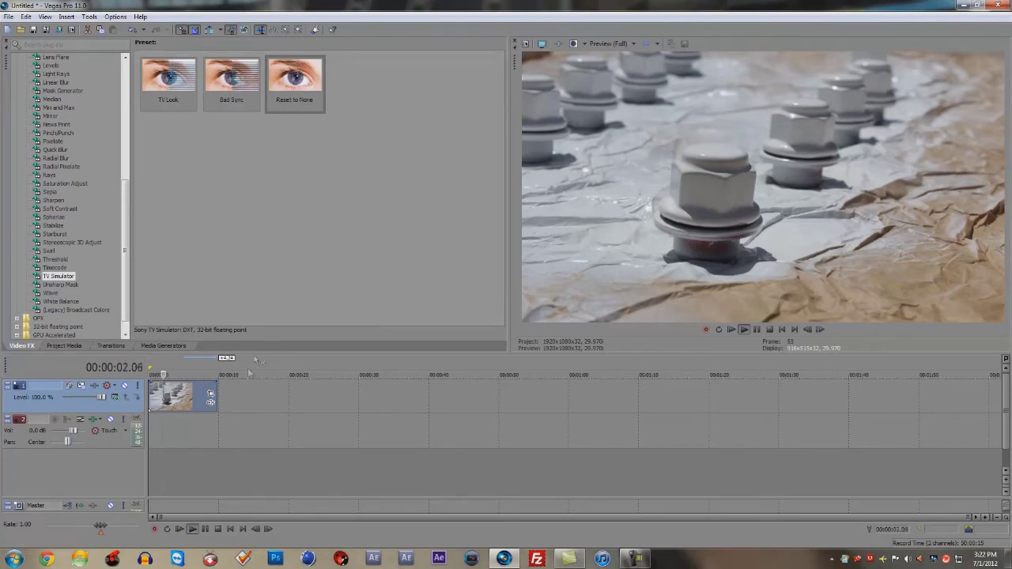
key("space")
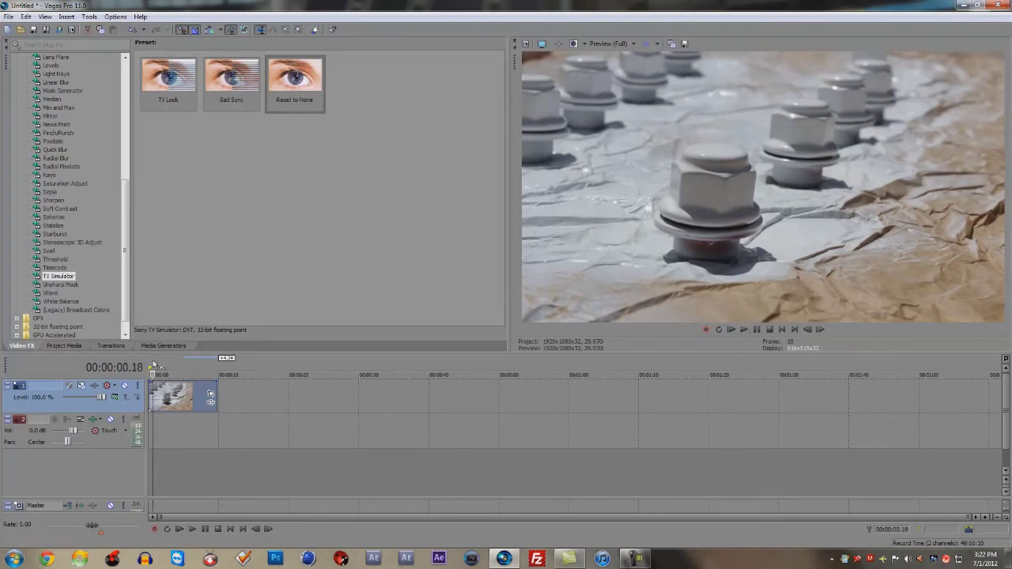
left_click(154, 373)
- Show the TV Simulator presets in Video FX and pick TV Look
left_click(61, 277)
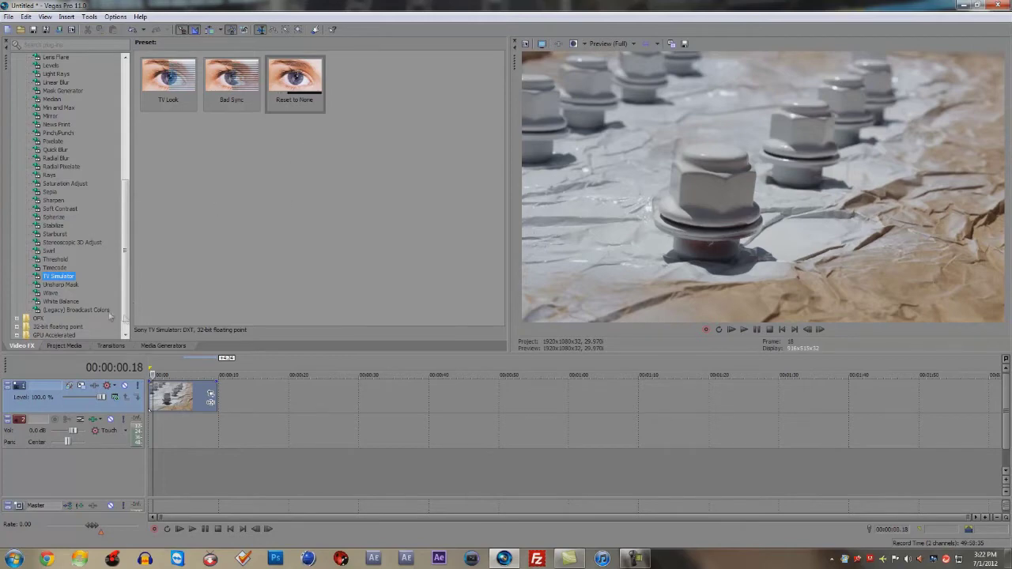
left_click(60, 292)
left_click(204, 252)
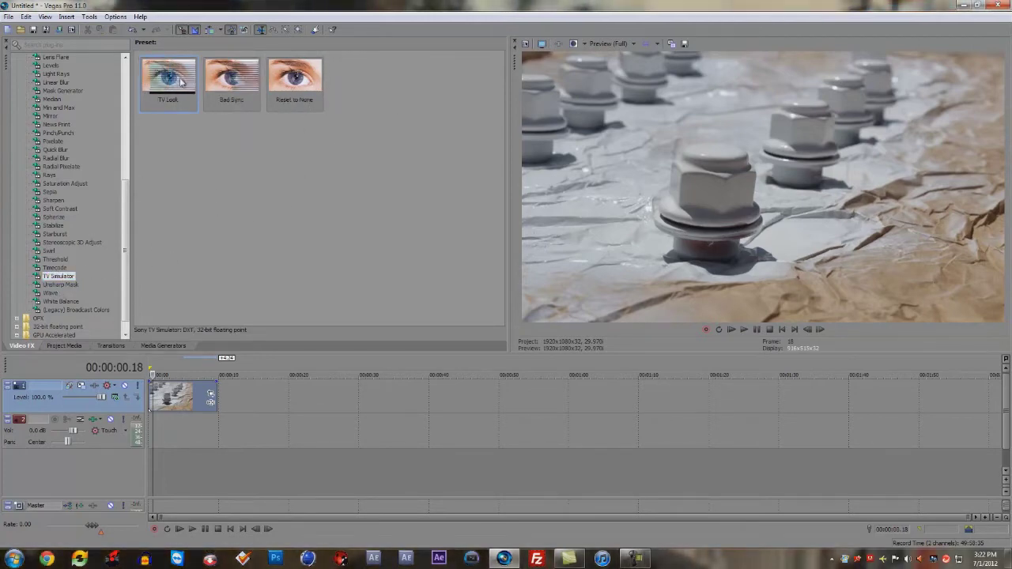
- Apply the TV Look preset to the photo clip and play it back
left_click_drag(181, 80, 180, 404)
key("space")
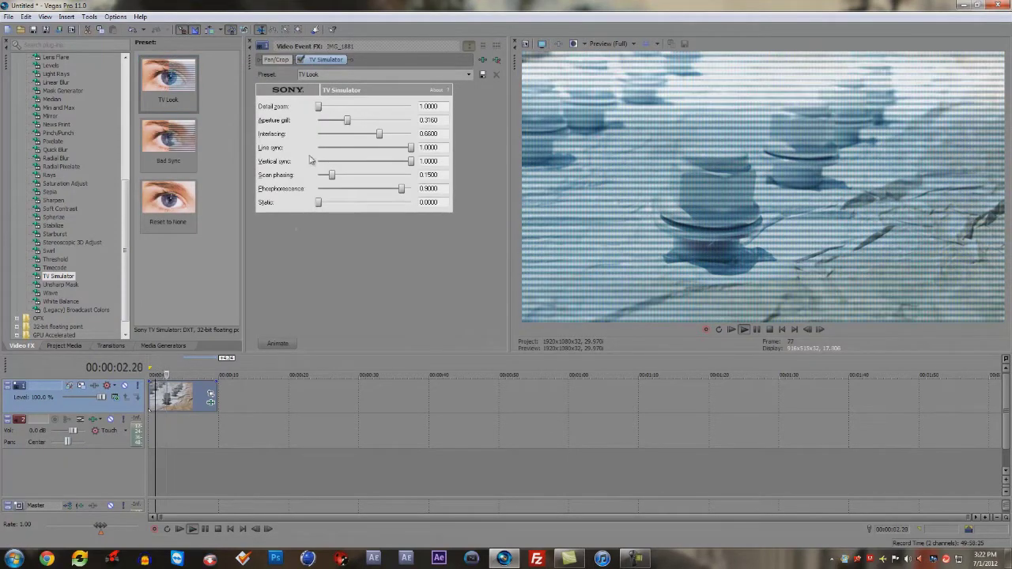
key("space")
- Remove TV Look and apply TV Simulator with the Reset to None preset instead
left_click(496, 73)
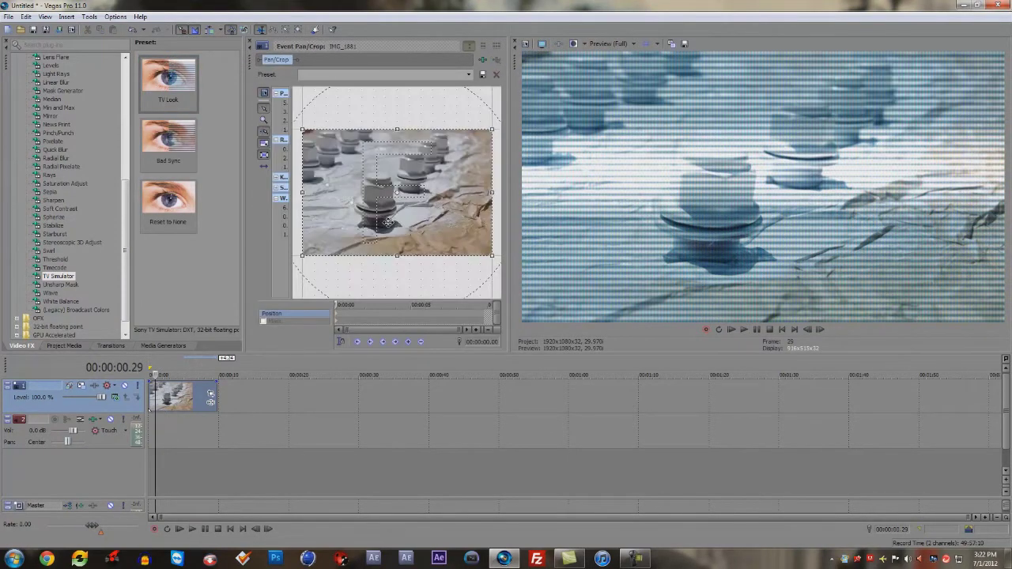
left_click(250, 43)
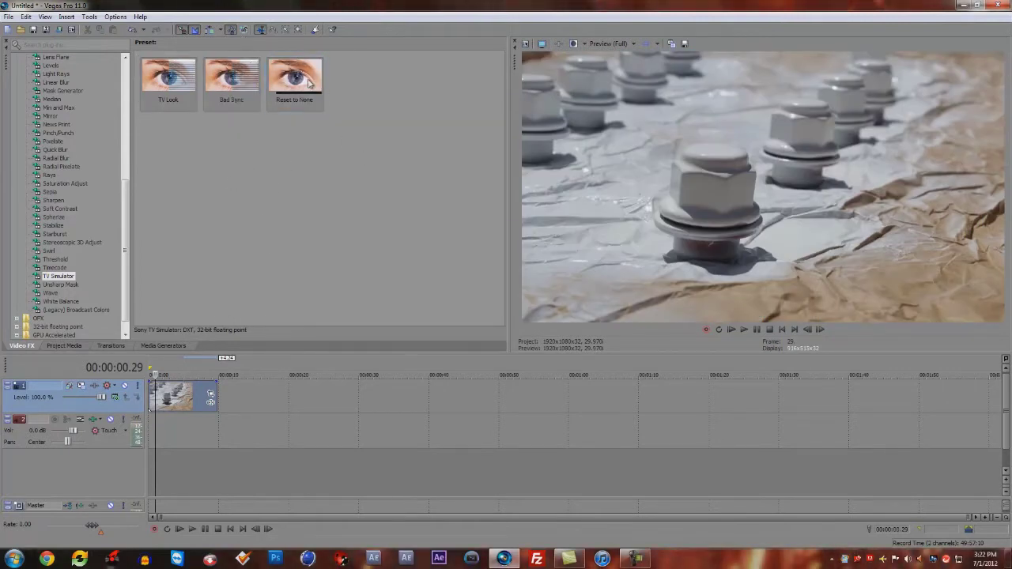
left_click_drag(309, 83, 176, 401)
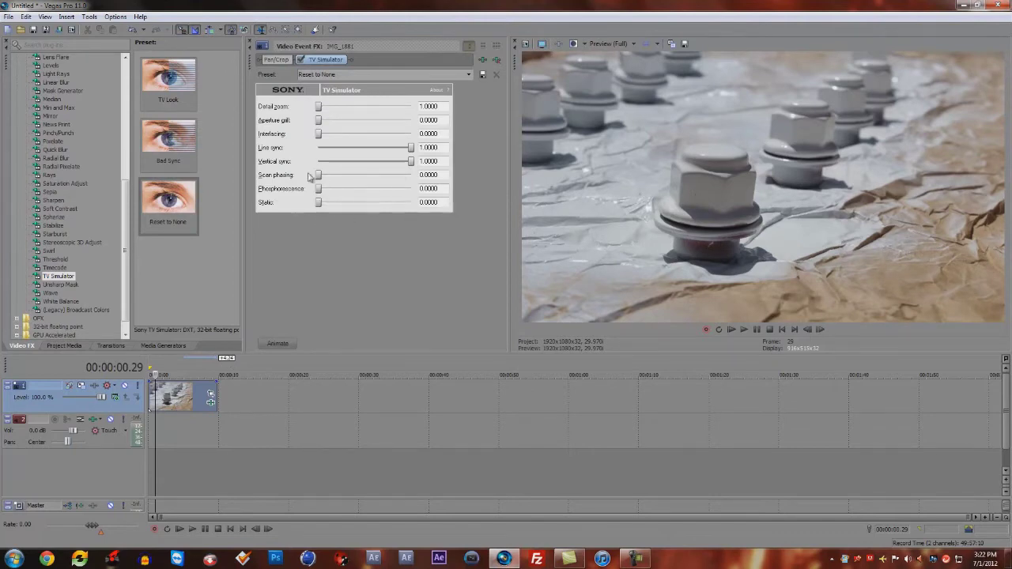
left_click_drag(409, 161, 361, 161)
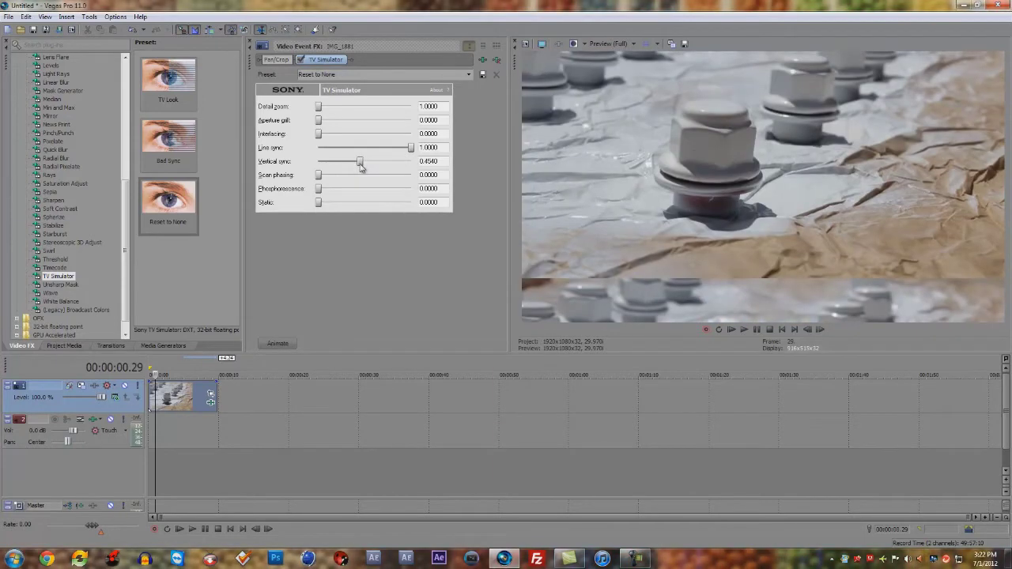
key("space")
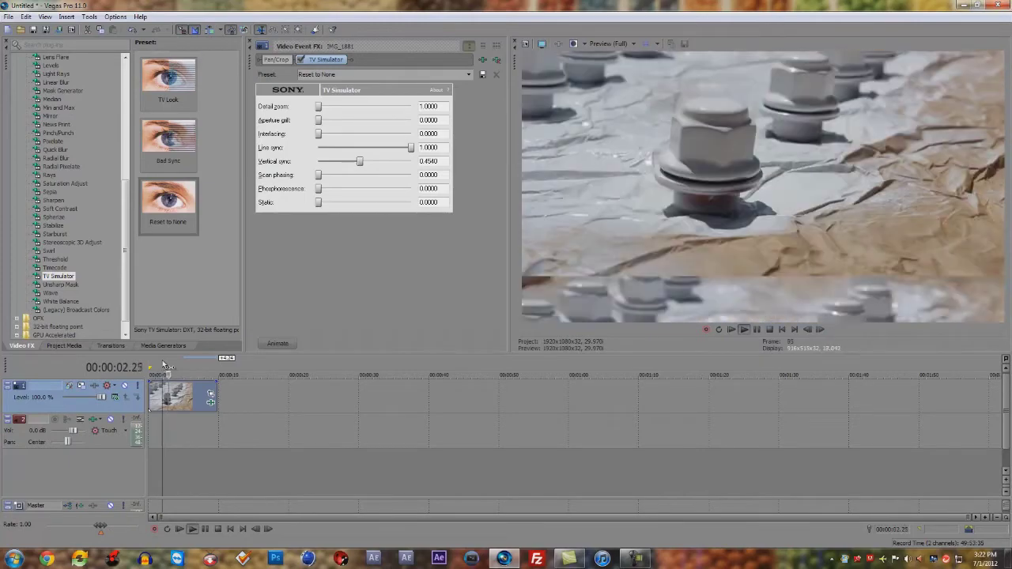
left_click_drag(360, 161, 324, 161)
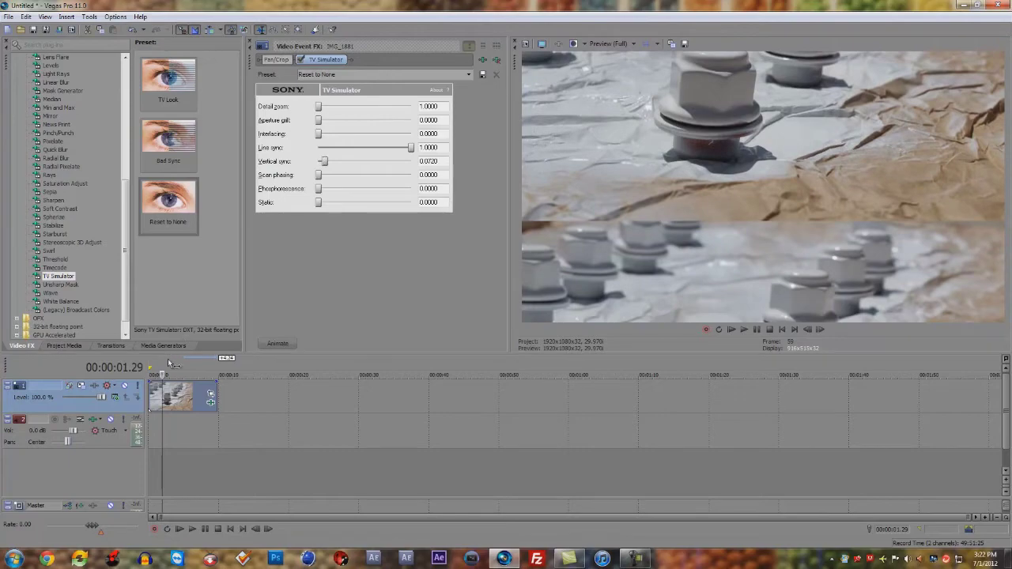
key("space")
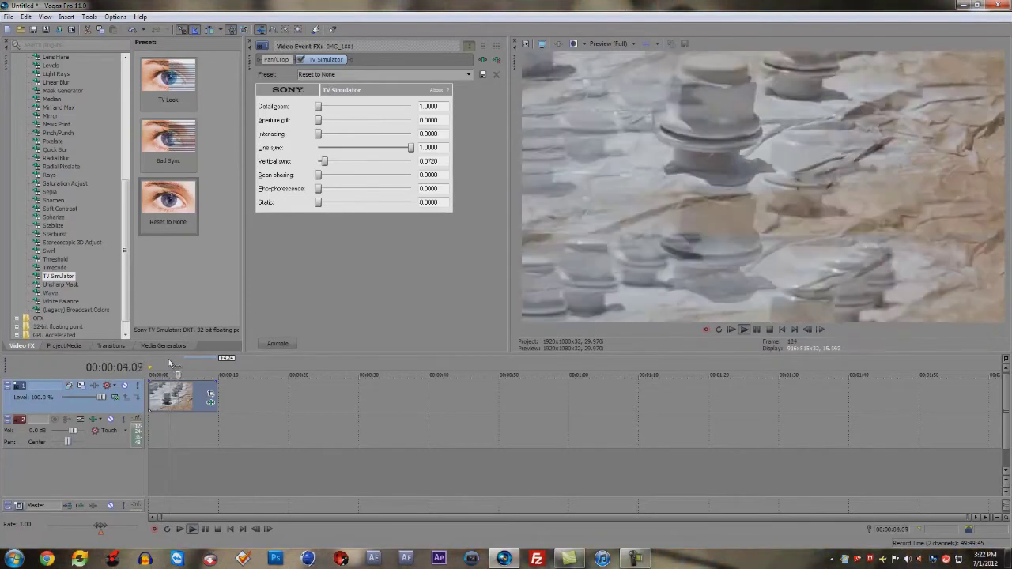
key("space")
left_click_drag(324, 162, 321, 161)
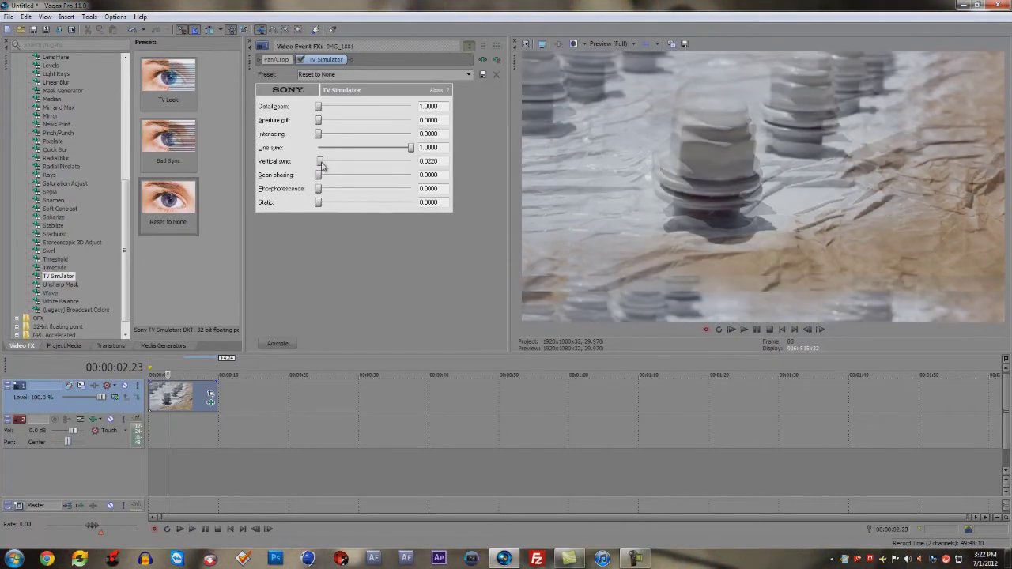
left_click(158, 364)
key("space")
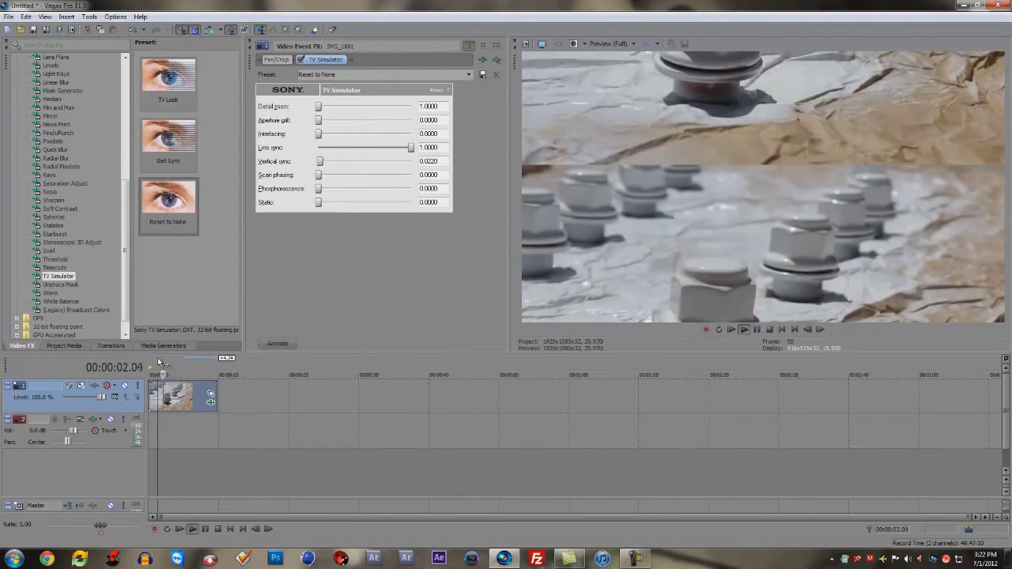
key("space")
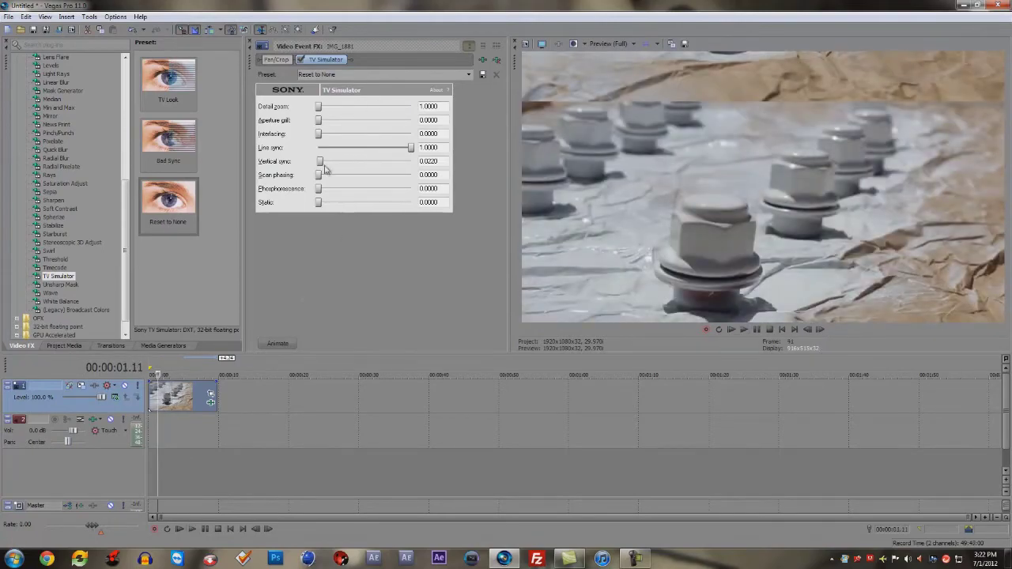
left_click_drag(321, 163, 433, 161)
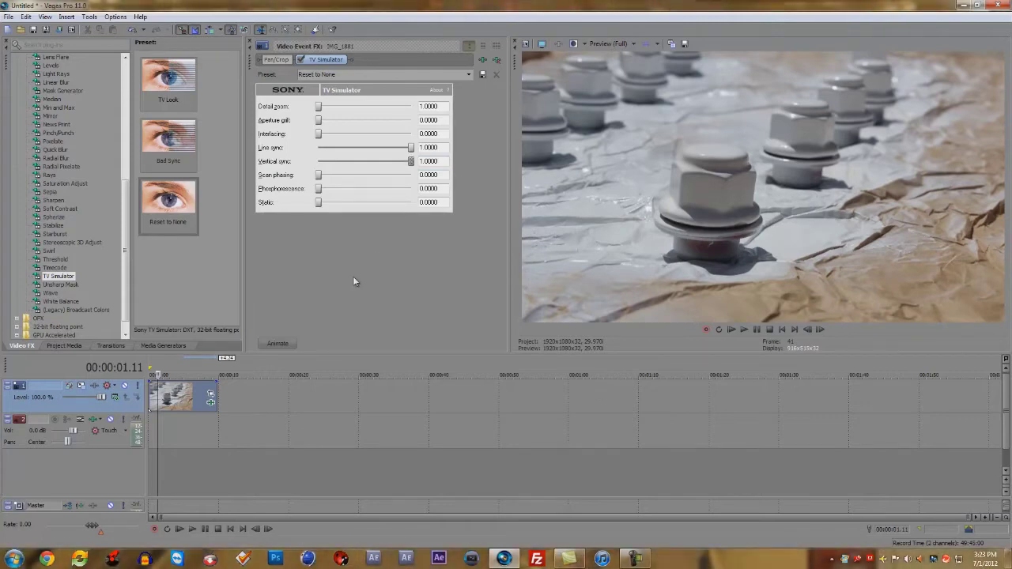
- Enable TV Simulator keyframe animation and set the starting vertical sync keyframe
left_click(291, 343)
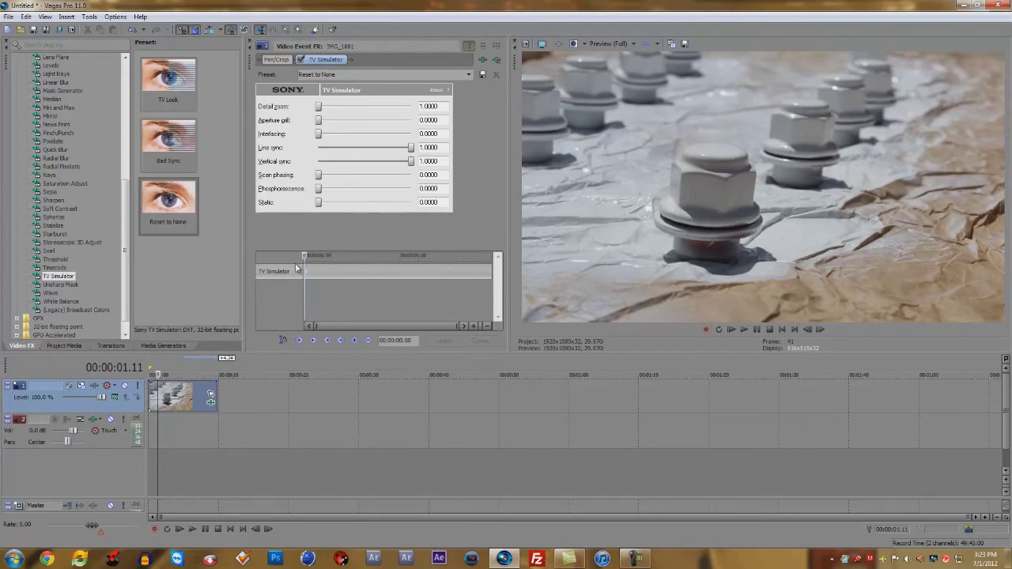
left_click(147, 358)
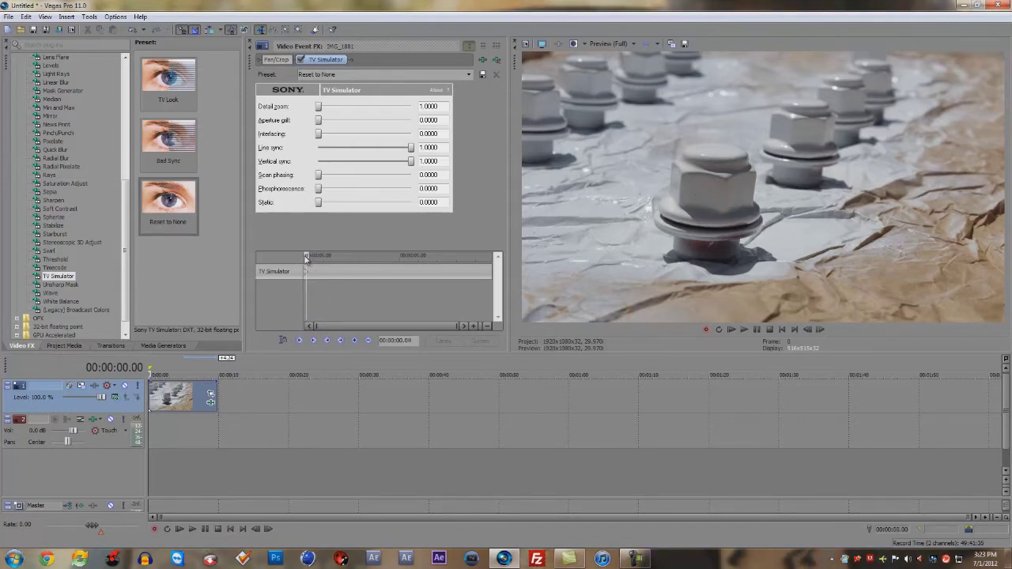
left_click_drag(306, 258, 281, 257)
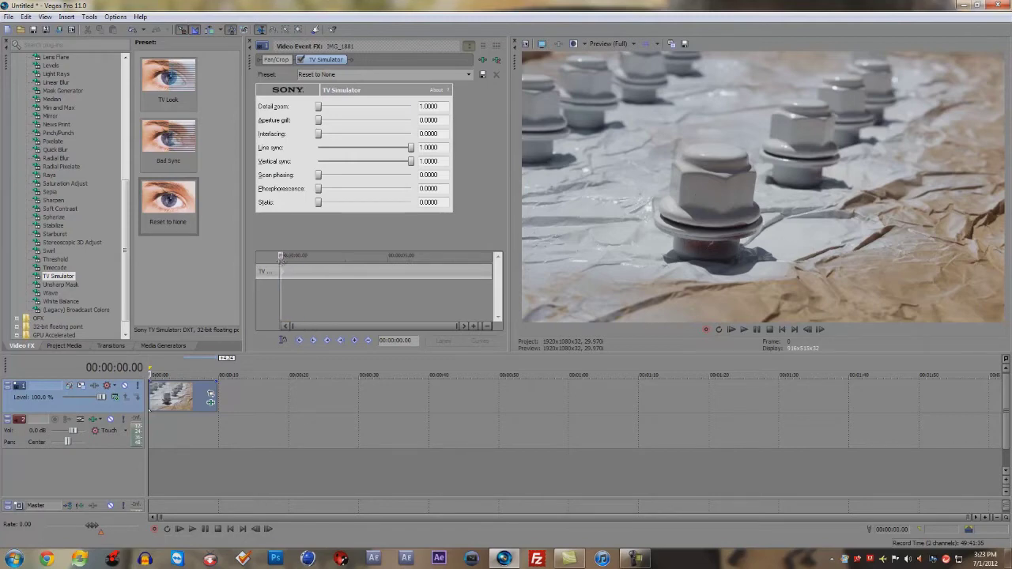
left_click_drag(282, 259, 328, 258)
mouse_move(410, 162)
left_mouse_down()
mouse_move(392, 163)
mouse_move(413, 162)
left_mouse_up()
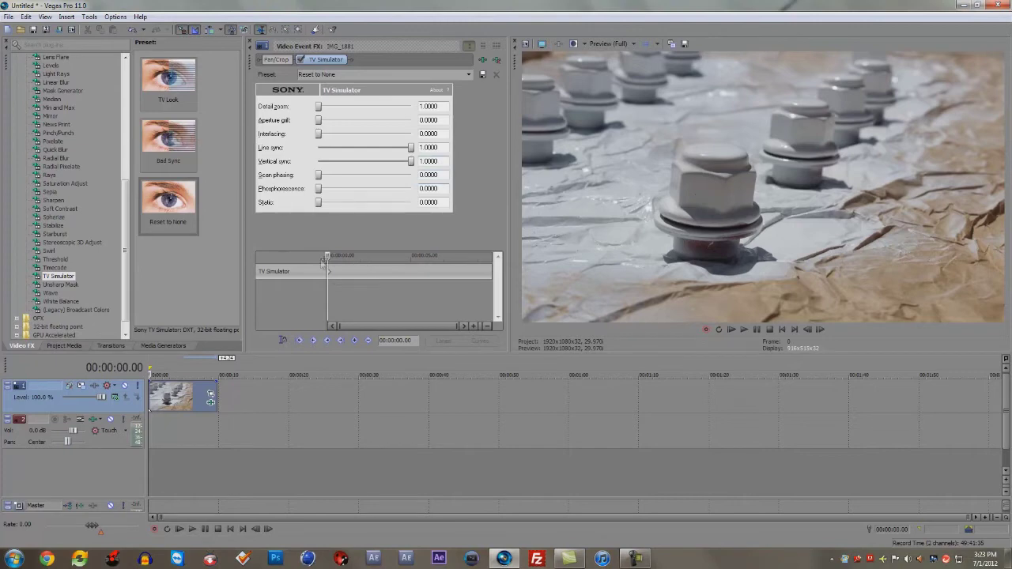
left_click_drag(330, 260, 364, 266)
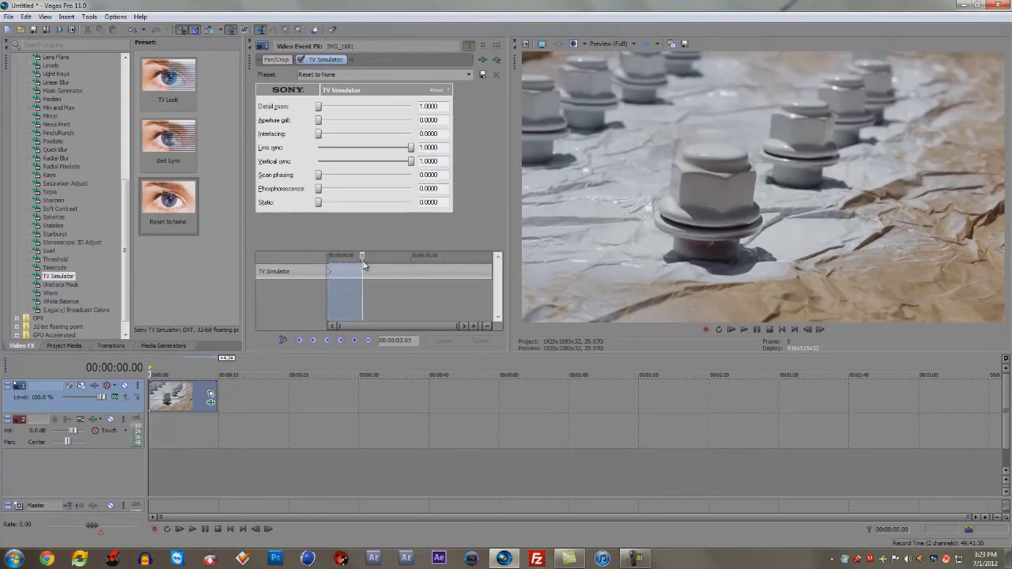
left_click(363, 267)
- Add a vertical sync keyframe of 0.6640 at two seconds
left_click_drag(157, 366, 163, 368)
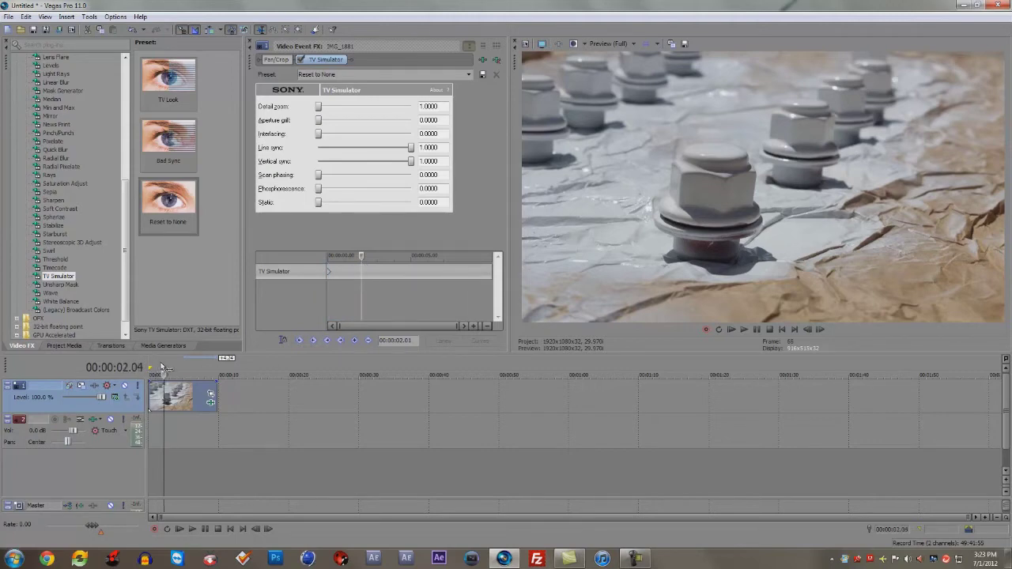
left_click_drag(163, 367, 160, 368)
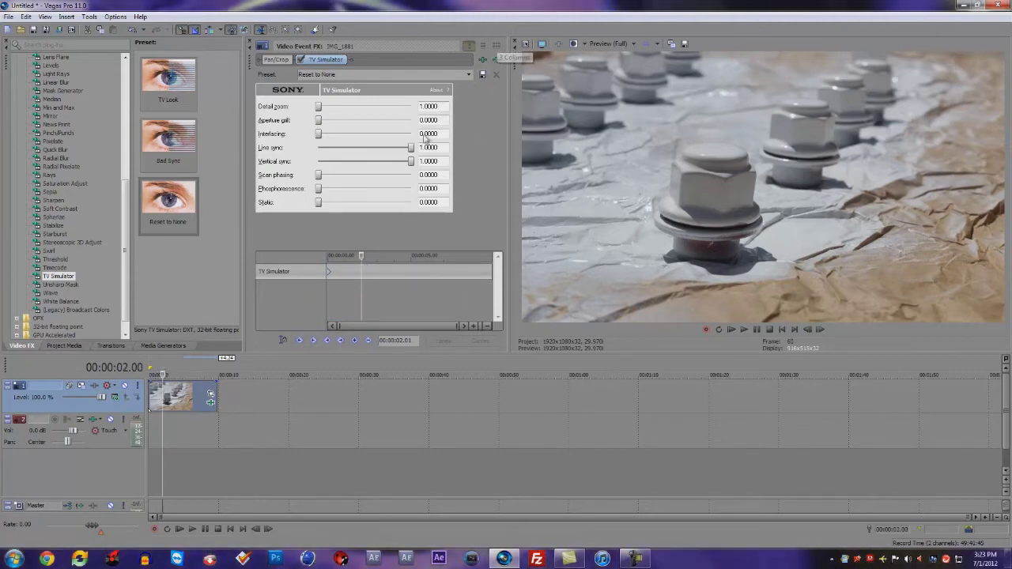
left_click_drag(412, 162, 385, 169)
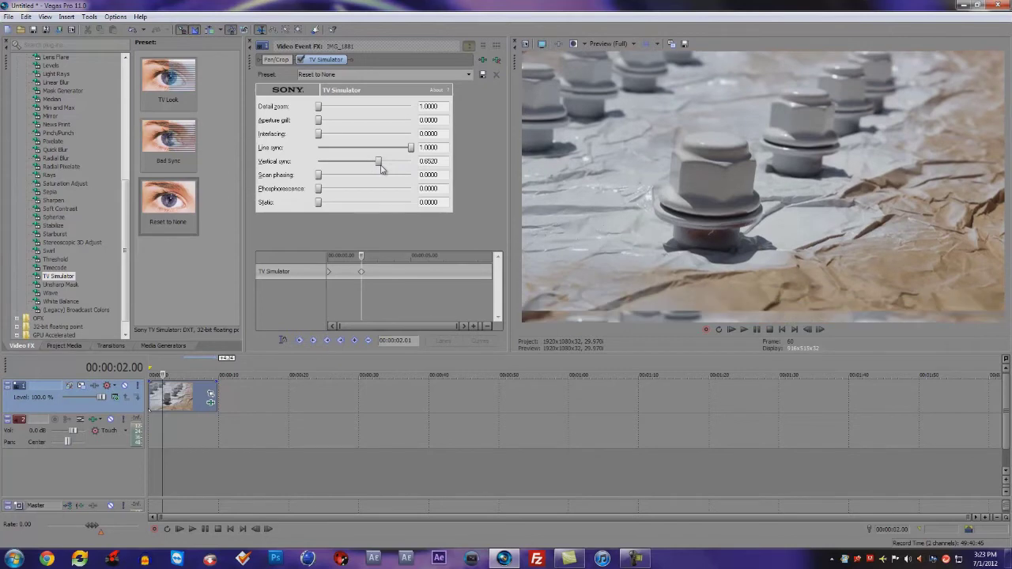
left_click_drag(381, 168, 384, 166)
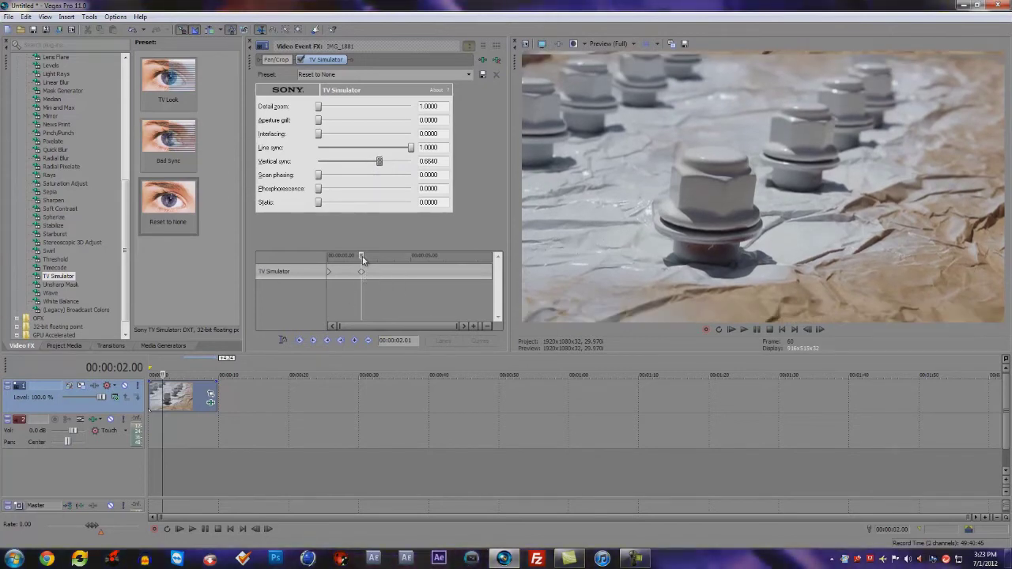
- Drop vertical sync to near zero at three seconds, check the ramp, and play it
left_click_drag(363, 259, 383, 261)
left_click_drag(379, 161, 327, 171)
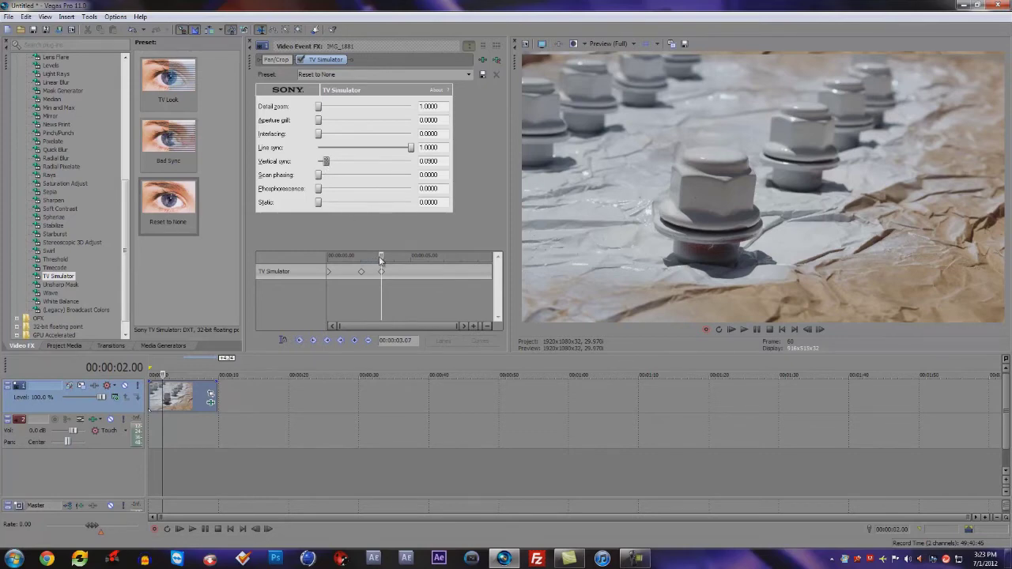
mouse_move(381, 260)
left_mouse_down()
mouse_move(326, 261)
mouse_move(363, 264)
left_mouse_up()
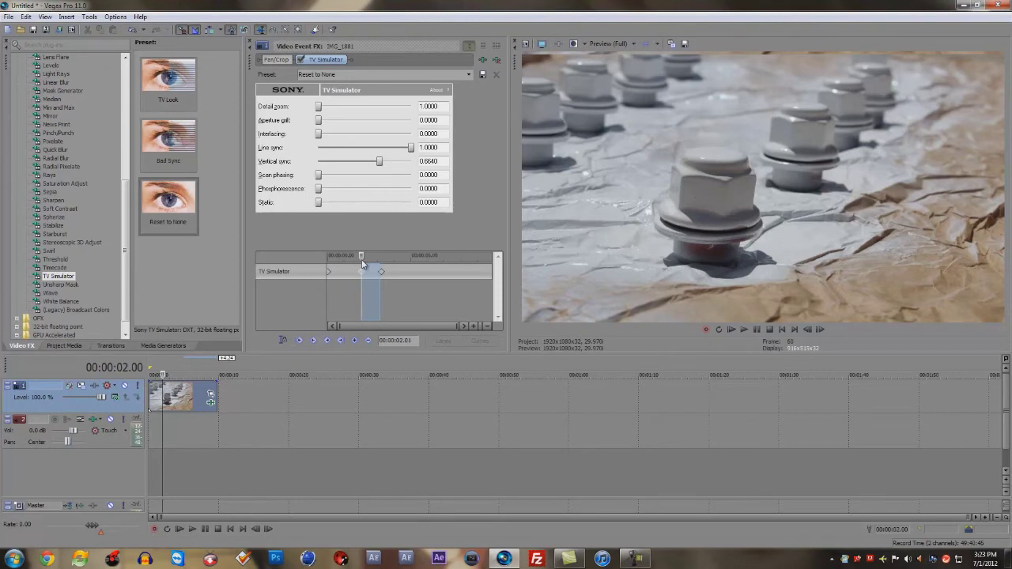
left_click_drag(362, 265, 363, 271)
left_click(382, 272)
mouse_move(381, 272)
left_mouse_down()
mouse_move(506, 273)
mouse_move(327, 273)
left_mouse_up()
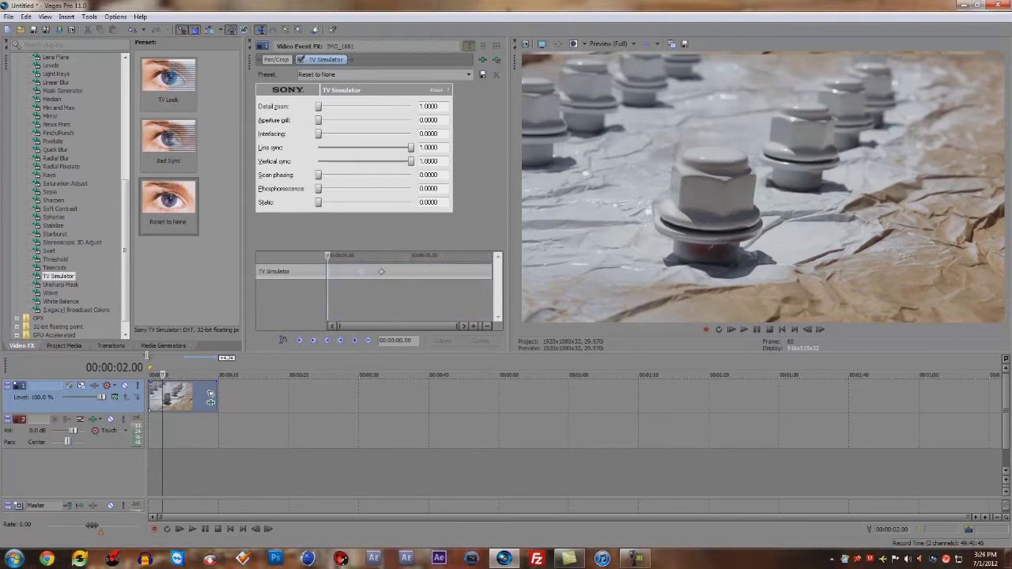
left_click(150, 359)
key("space")
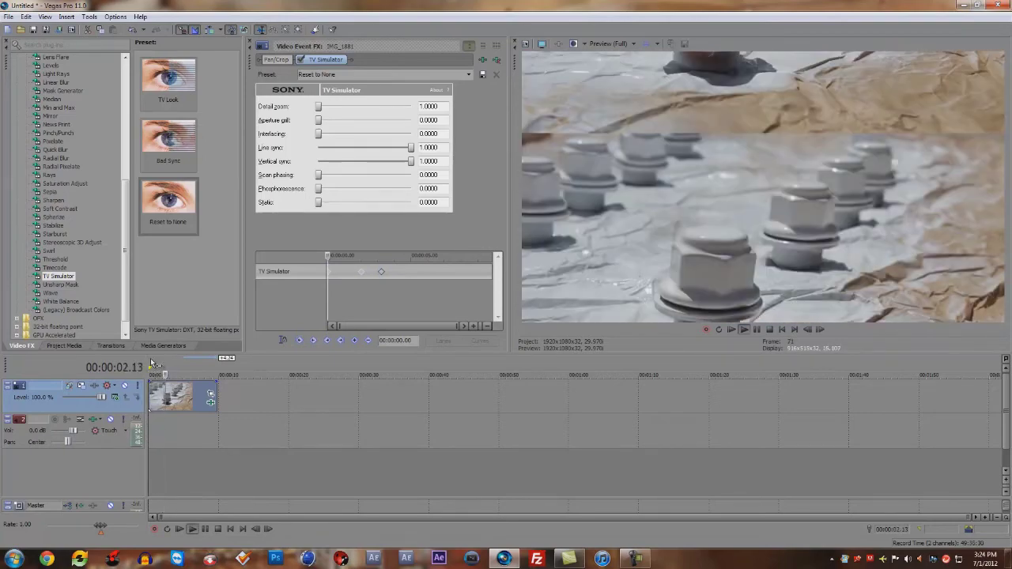
key("space")
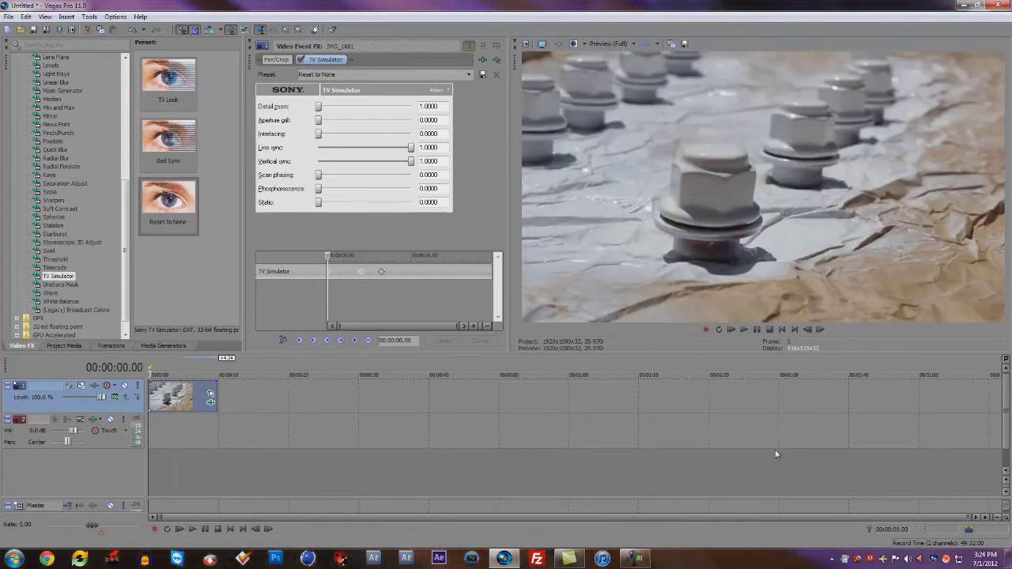
key("space")
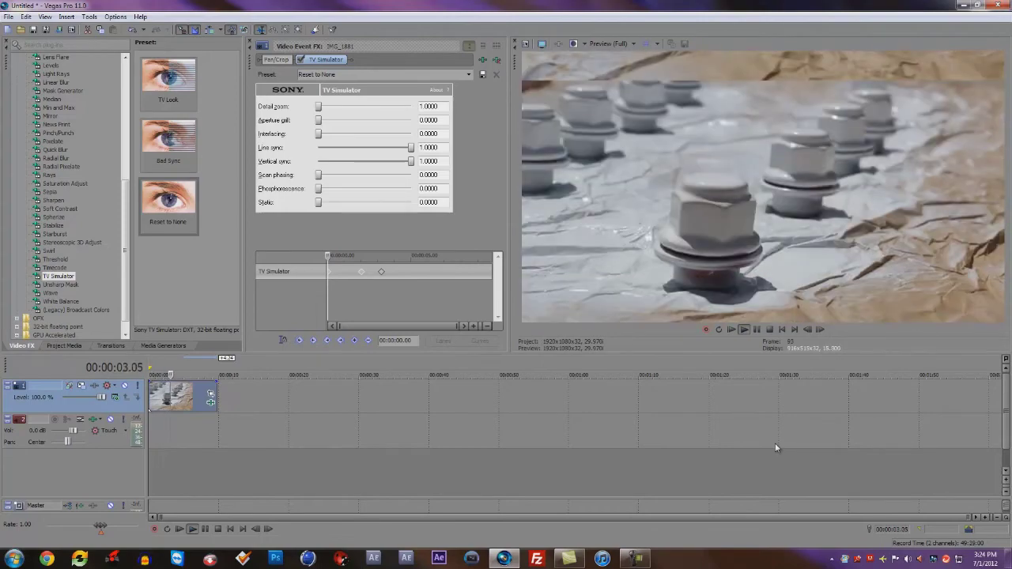
key("space")
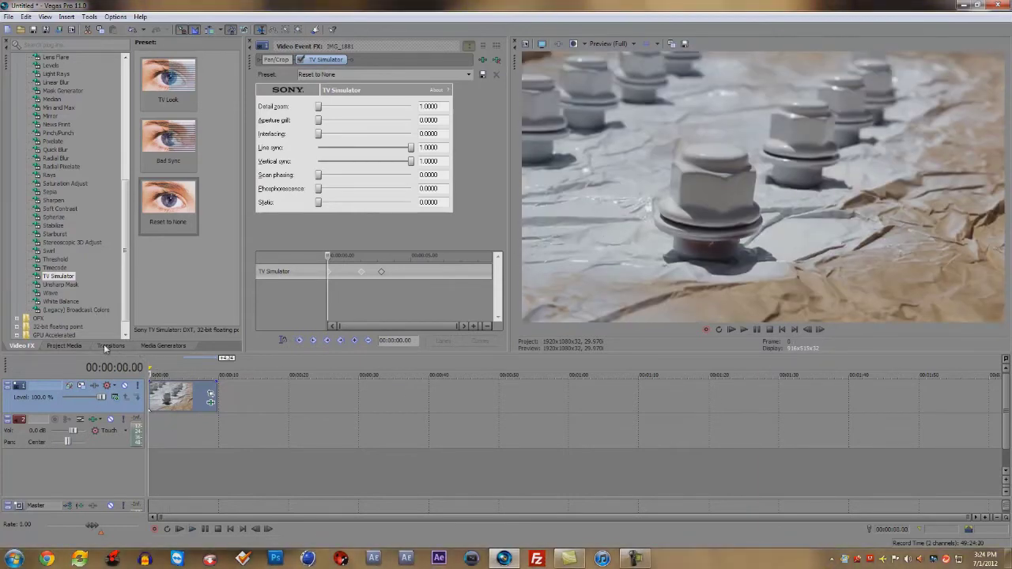
- Apply Gaussian Blur's Medium Blur preset with zero horizontal and 0.0421 vertical range
left_click(23, 348)
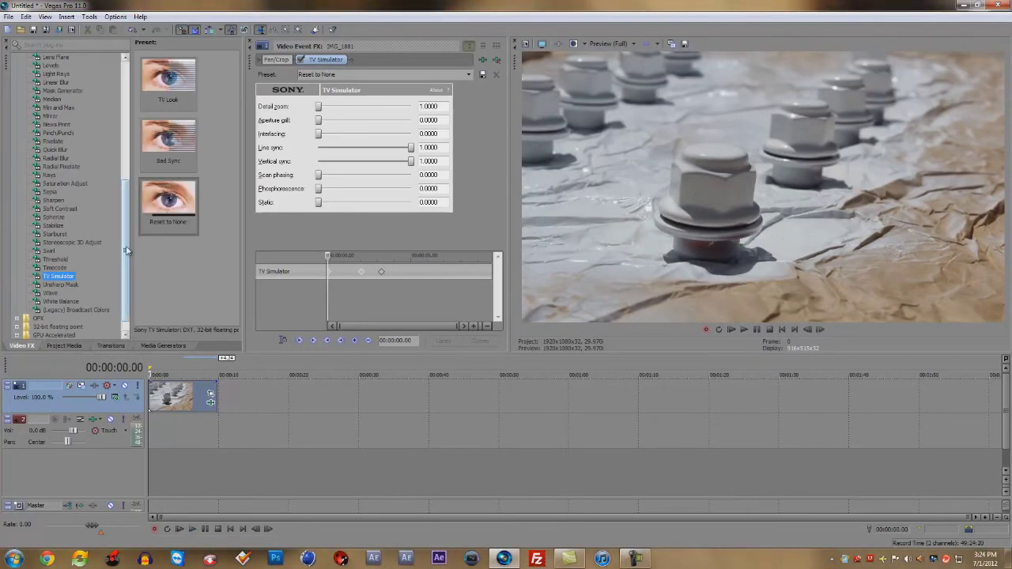
left_click_drag(124, 246, 118, 163)
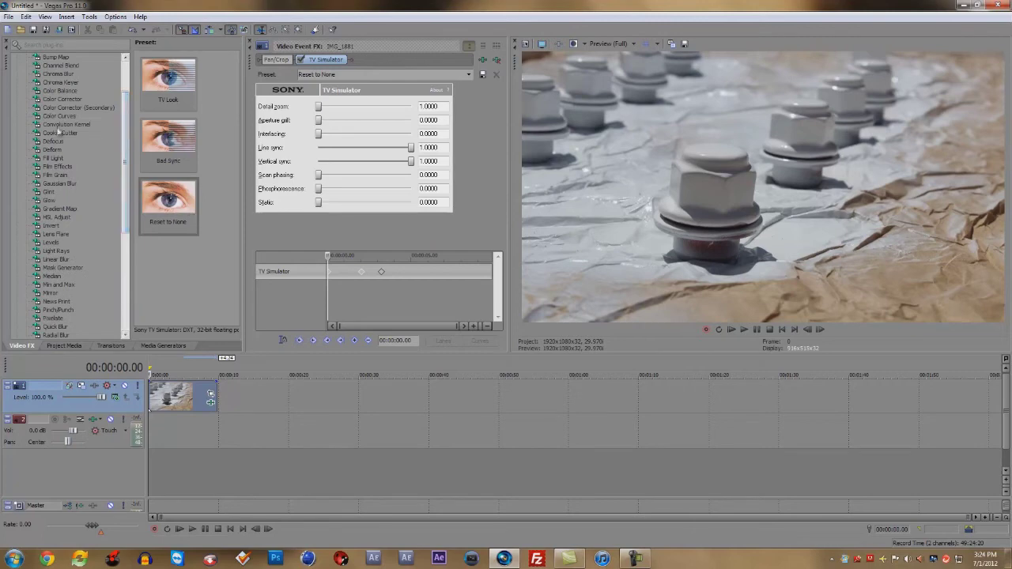
left_click(59, 183)
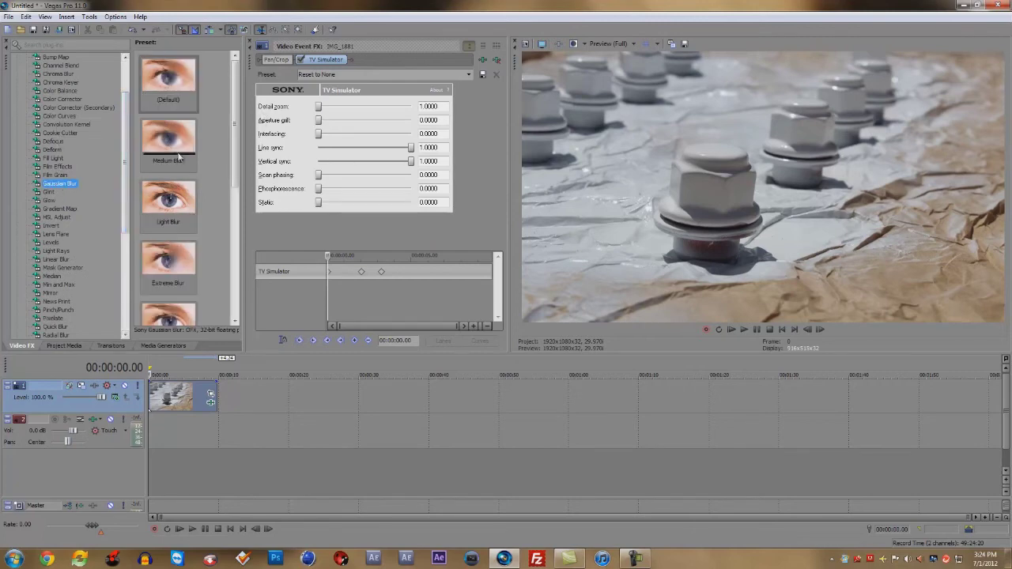
left_click_drag(168, 142, 213, 406)
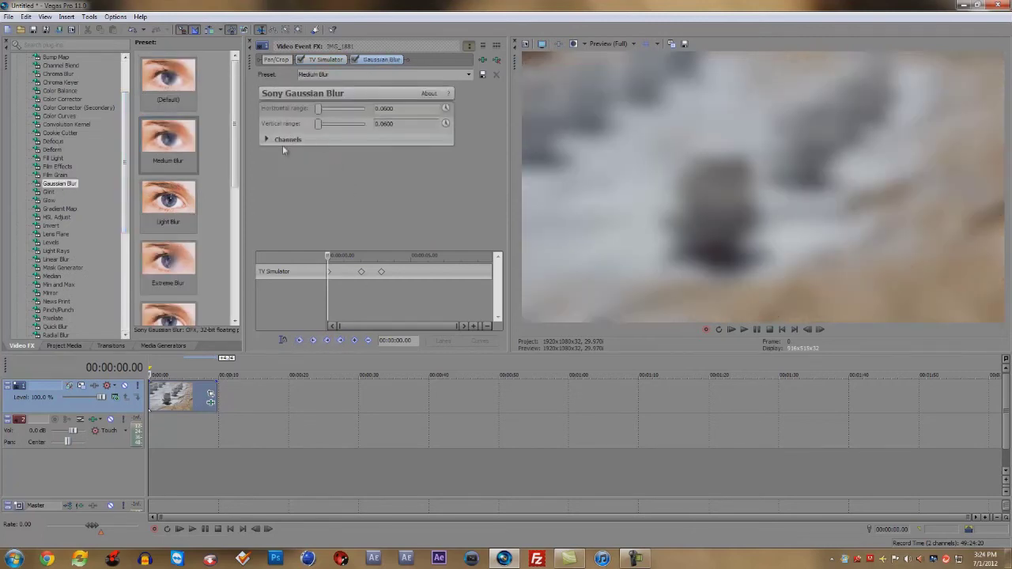
left_click(266, 140)
left_click_drag(318, 124, 311, 131)
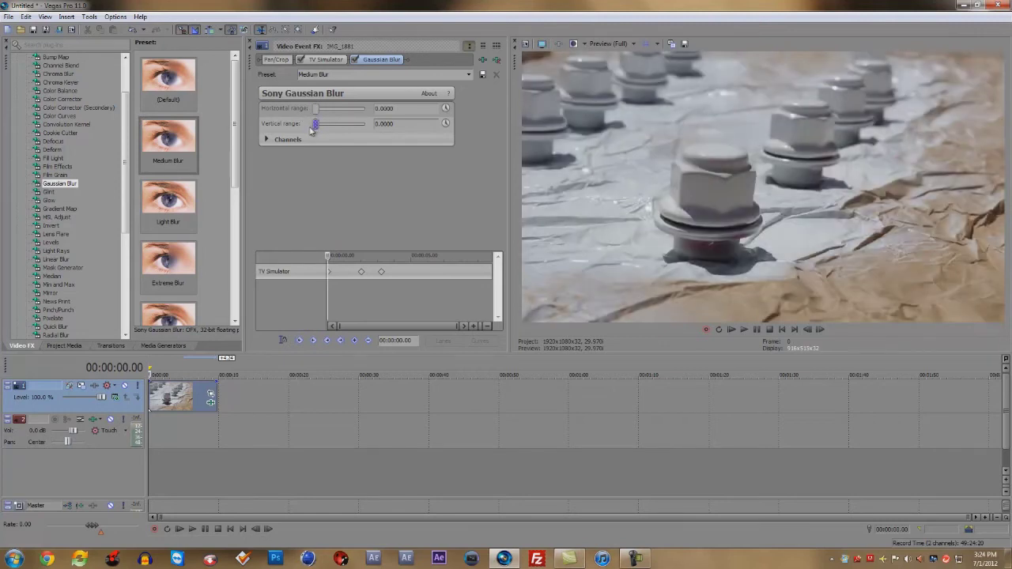
- Enable animation on both Gaussian Blur ranges and set vertical range to 0 at the start
left_click(446, 124)
left_click(445, 108)
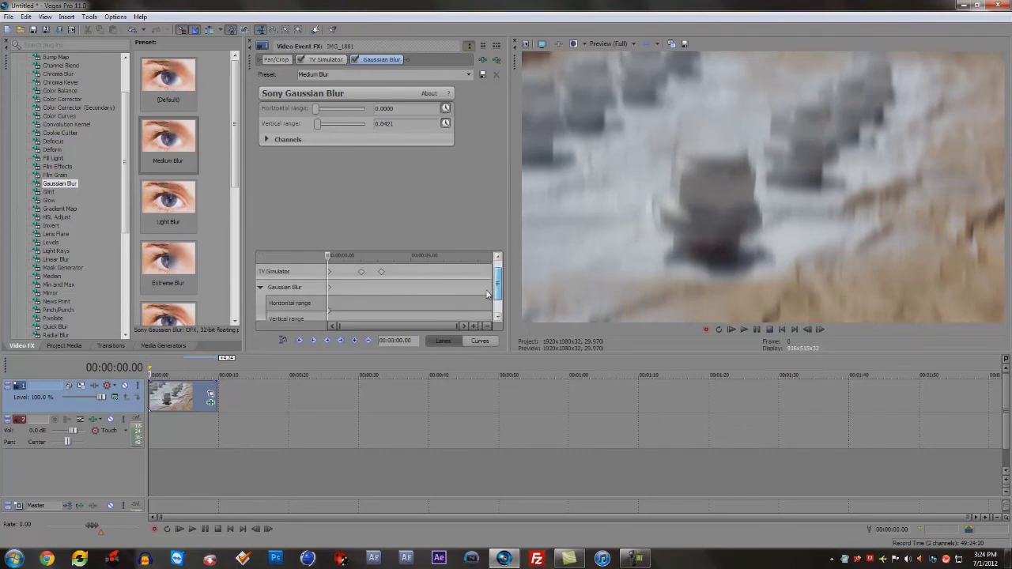
left_click(446, 124)
left_click_drag(318, 127, 313, 115)
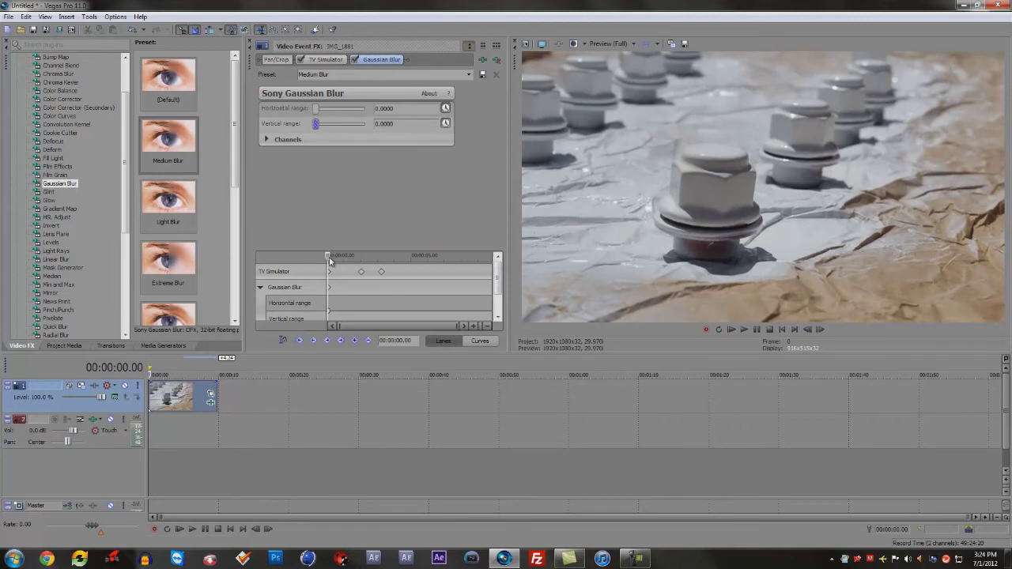
- Raise the blur ranges to 0.0211 at 1.28 seconds and 0.0737 at 3.06 seconds
left_click_drag(331, 262, 360, 257)
left_click_drag(316, 123, 319, 115)
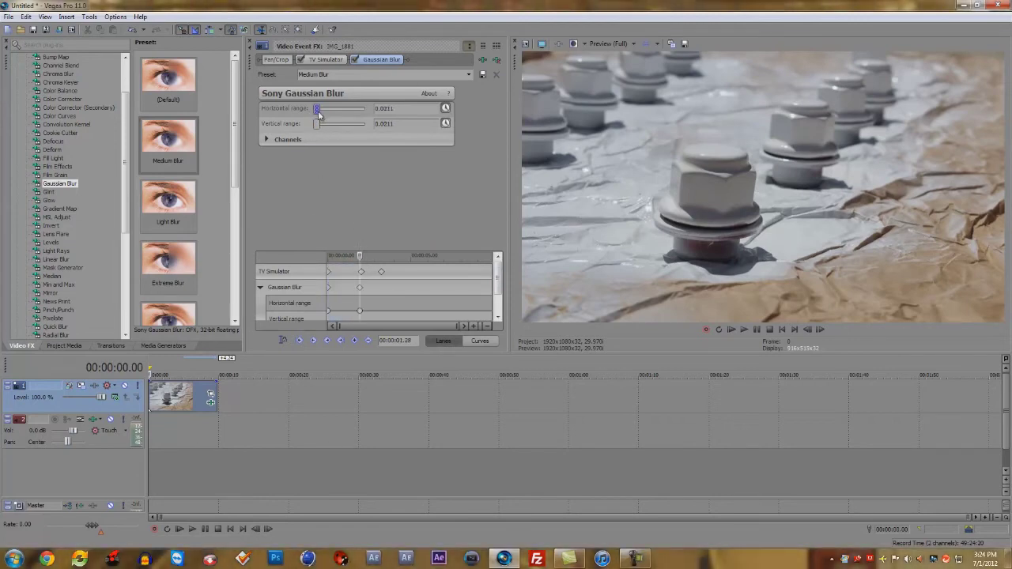
key("space")
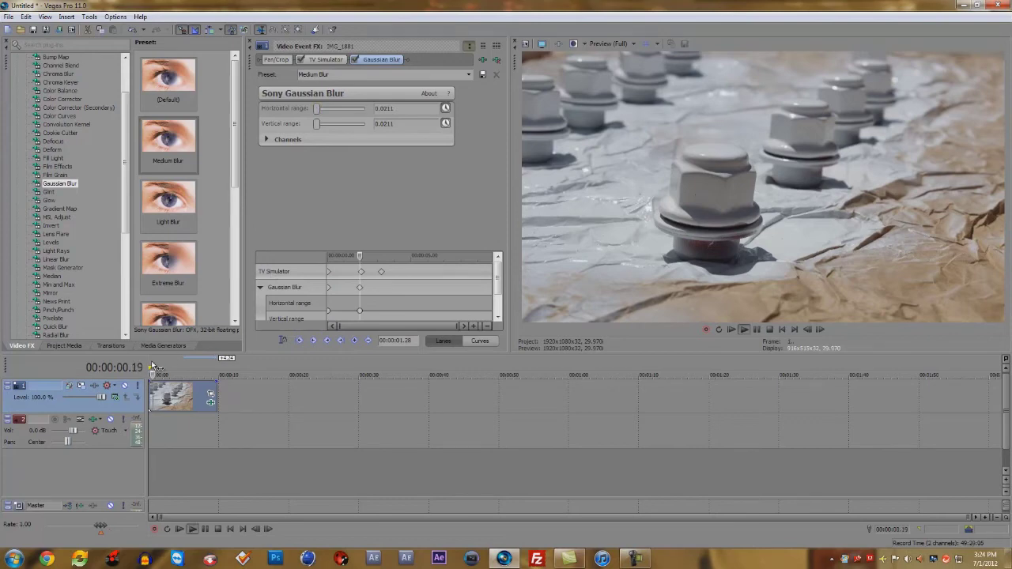
key("space")
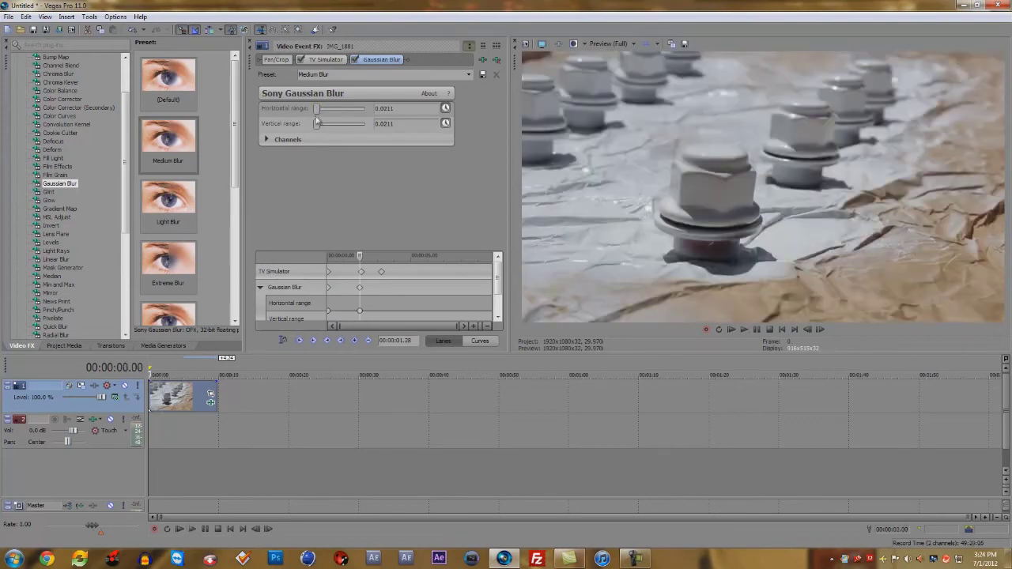
left_click_drag(358, 257, 378, 261)
left_click(378, 259)
left_click_drag(317, 127, 324, 113)
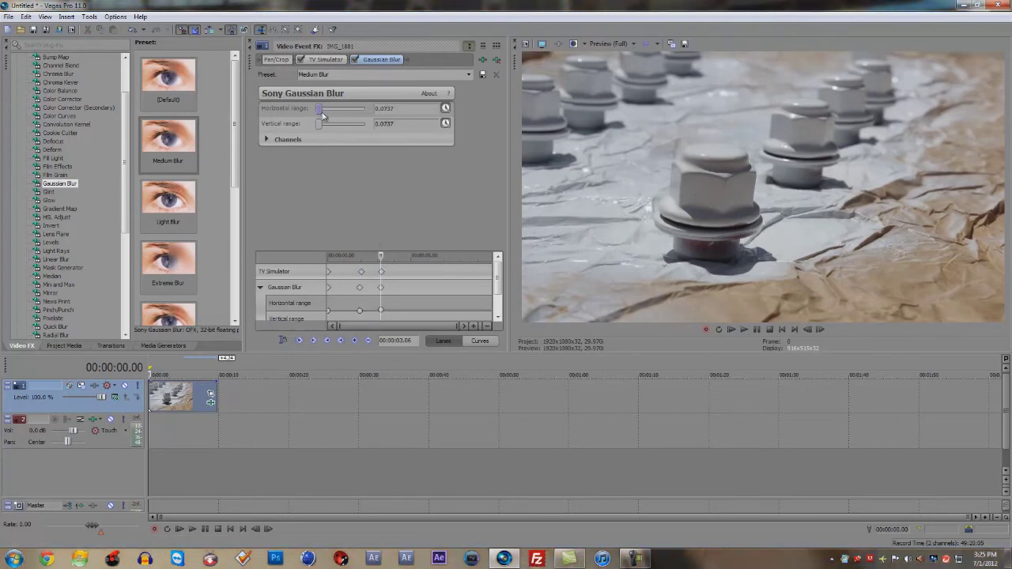
- Set the preview quality to Half and play back the effects
left_click(612, 44)
mouse_move(615, 67)
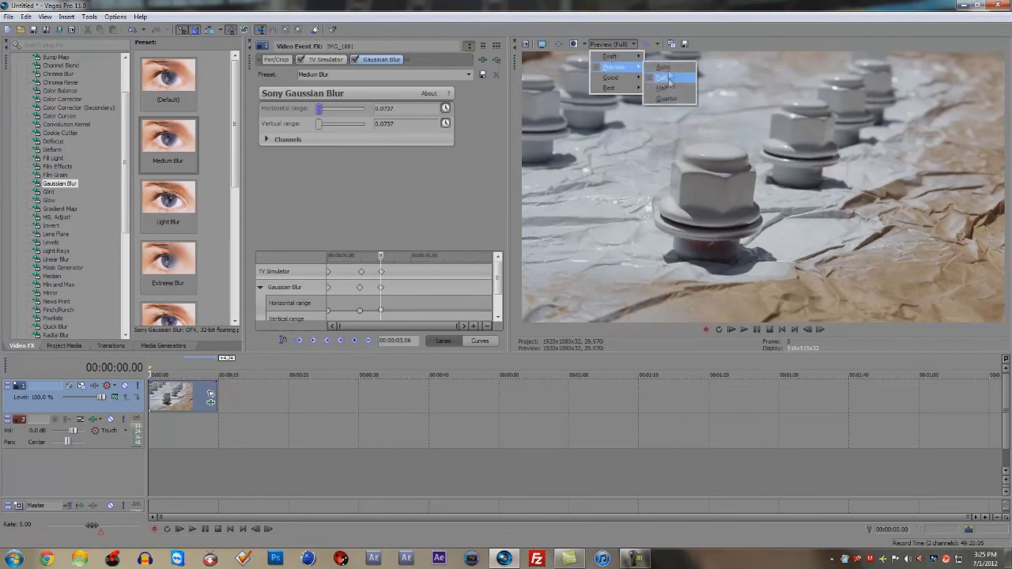
left_click(666, 88)
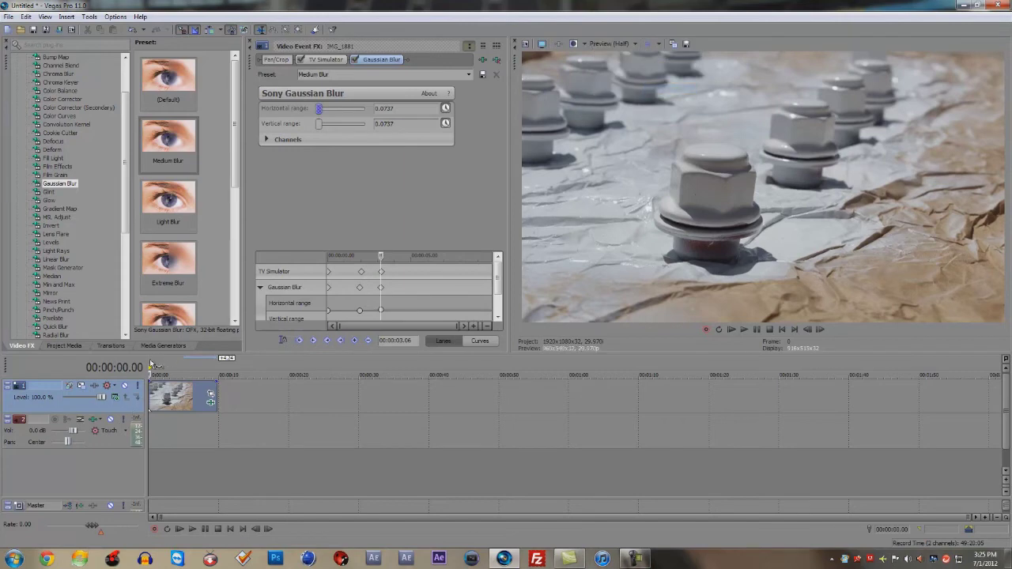
key("space")
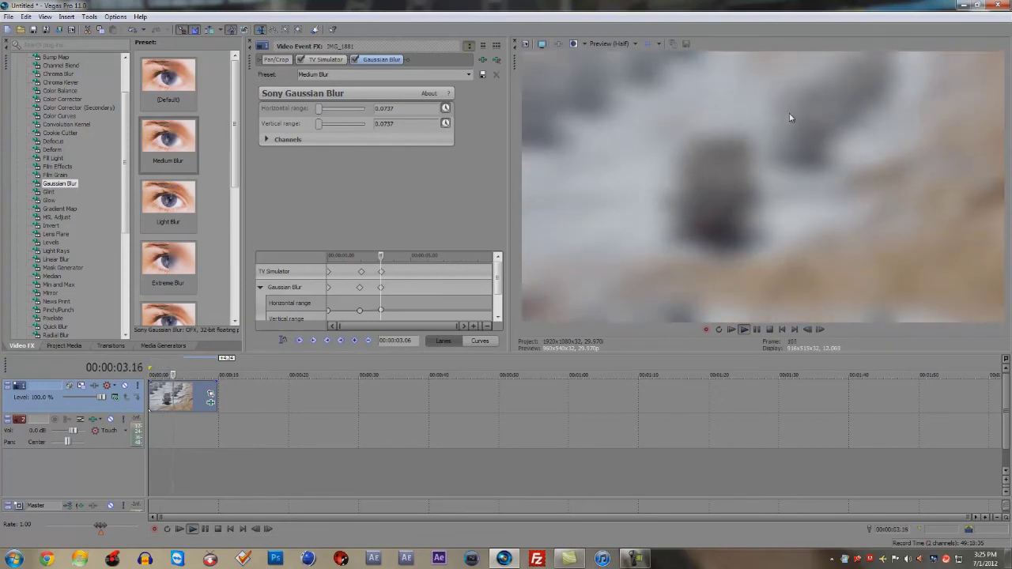
key("space")
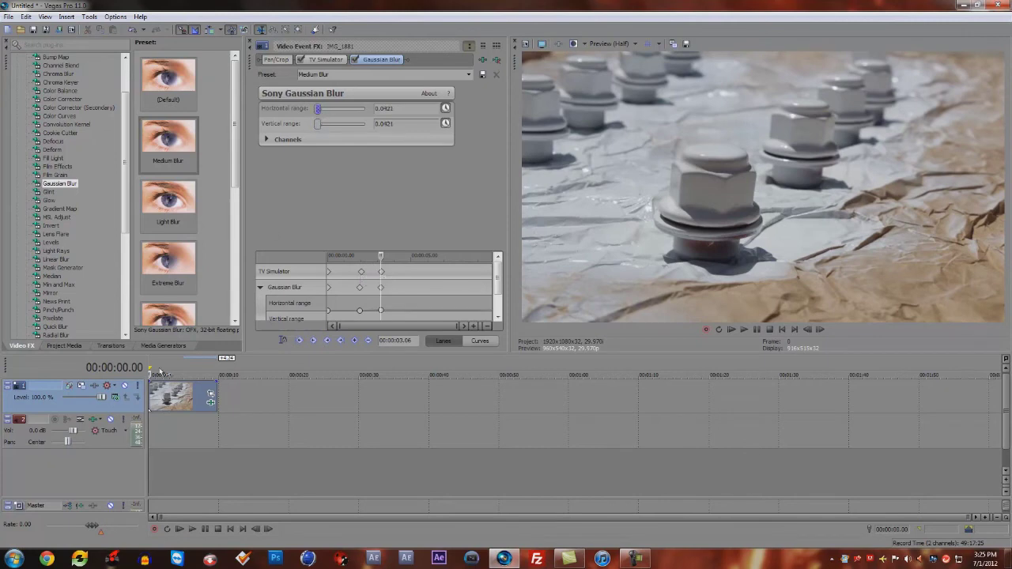
- Replay the clip from the start to review the blur growing in
left_click(156, 369)
key("space")
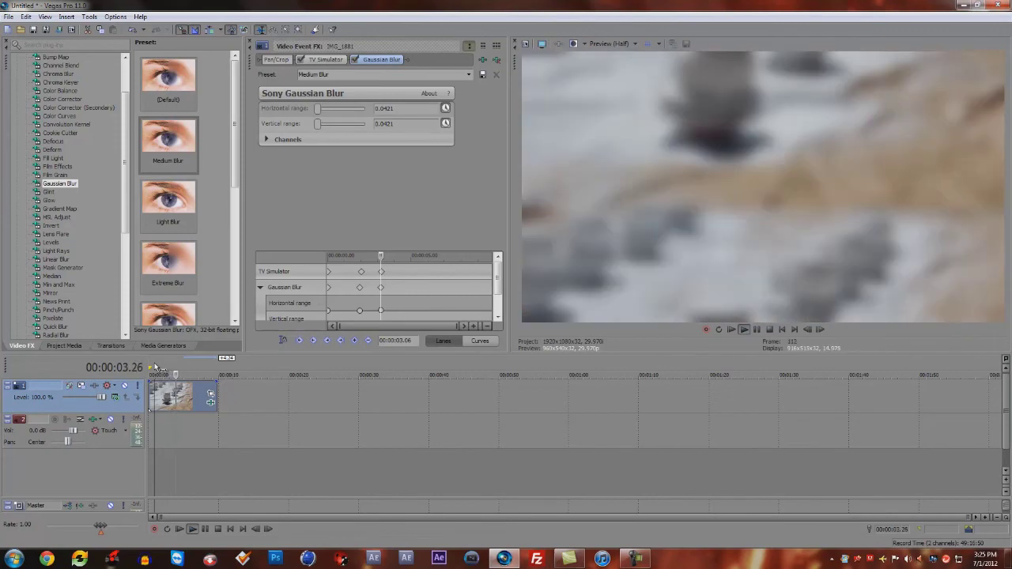
key("space")
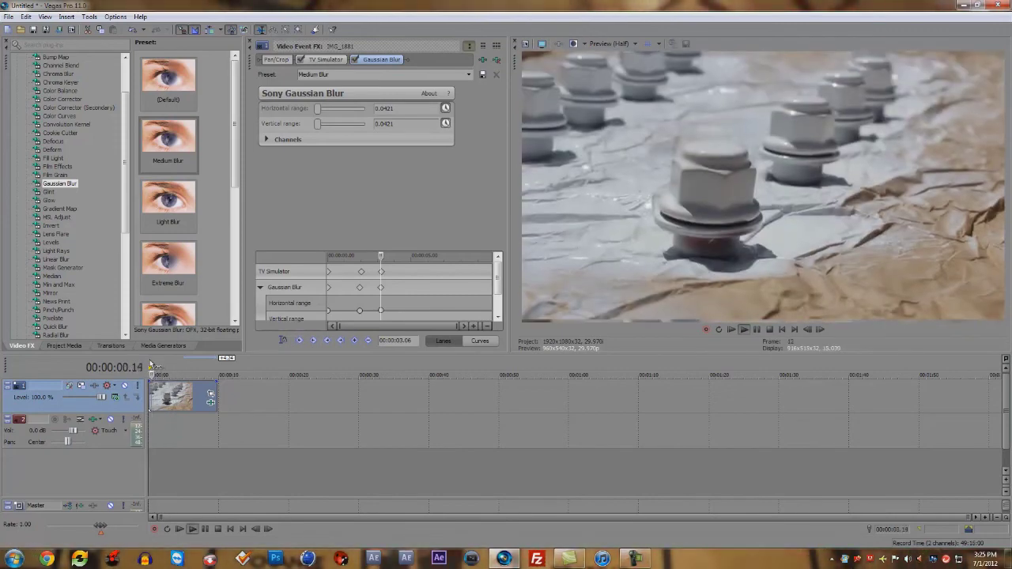
key("space")
key("space")
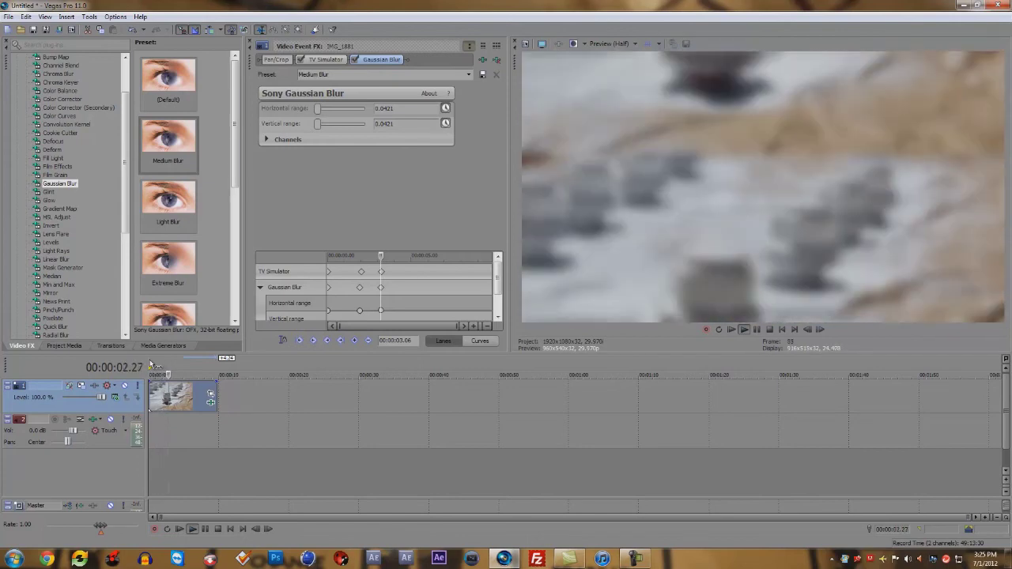
key("space")
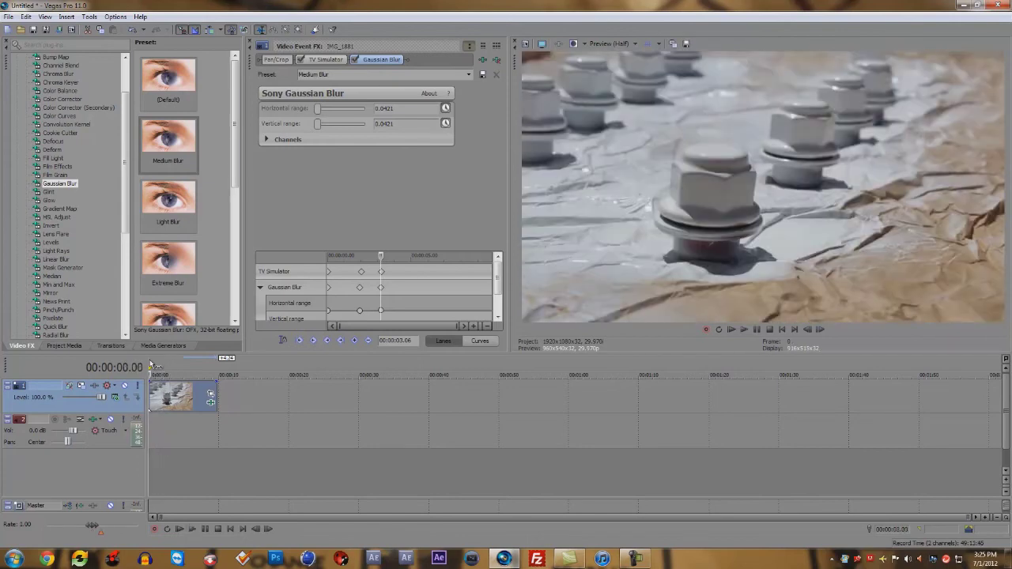